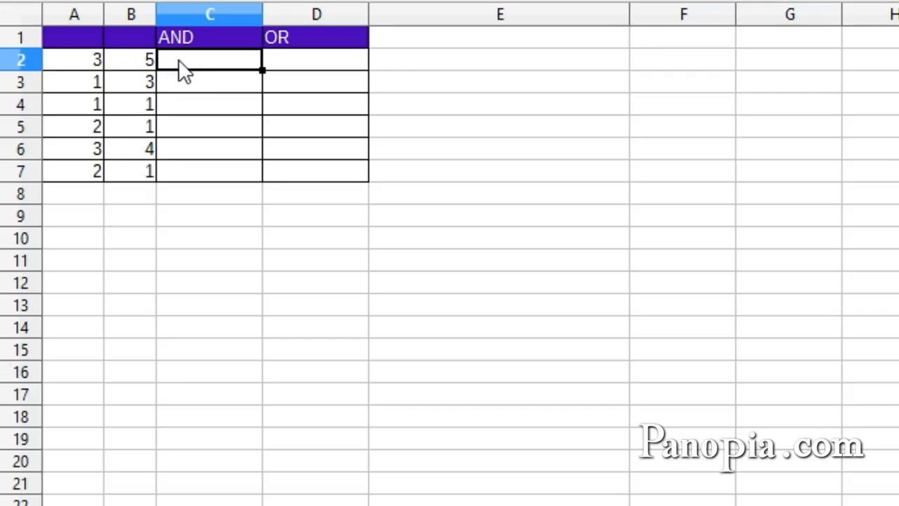
# - Enter =AND(A2>2,B2>2) in C2 and fill the formula down to C7
pyautogui.write('=')
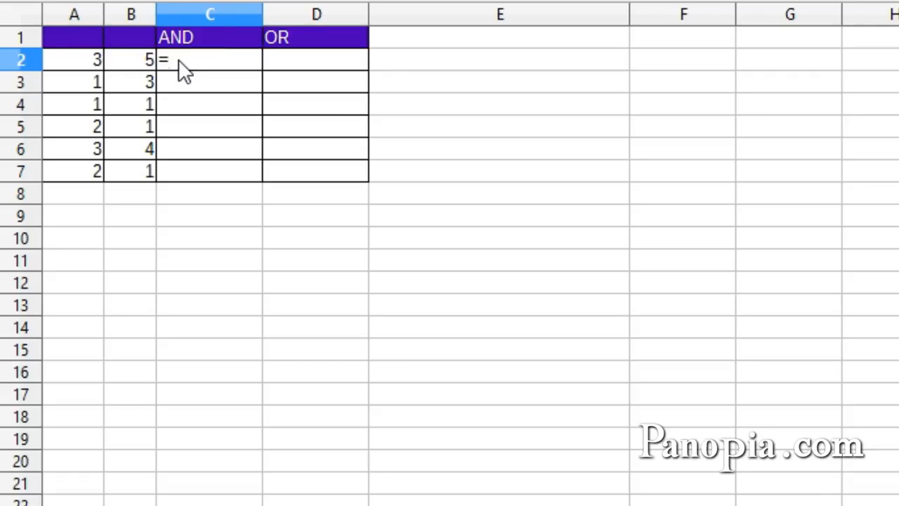
pyautogui.write('and')
pyautogui.press('Return')
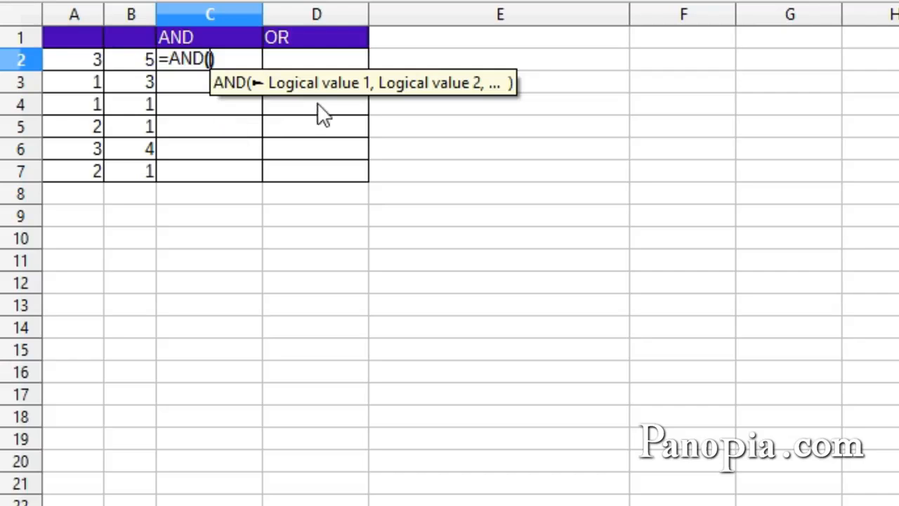
pyautogui.click(79, 59)
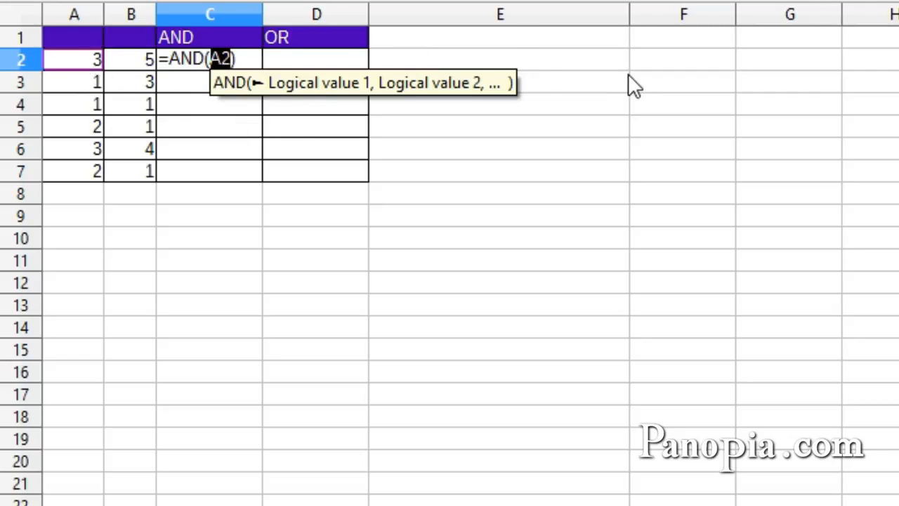
pyautogui.write('>2')
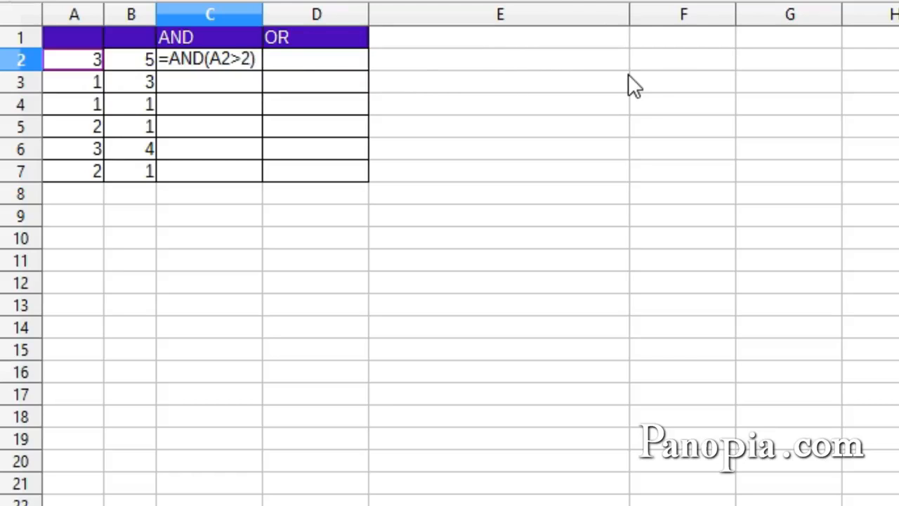
pyautogui.write(',')
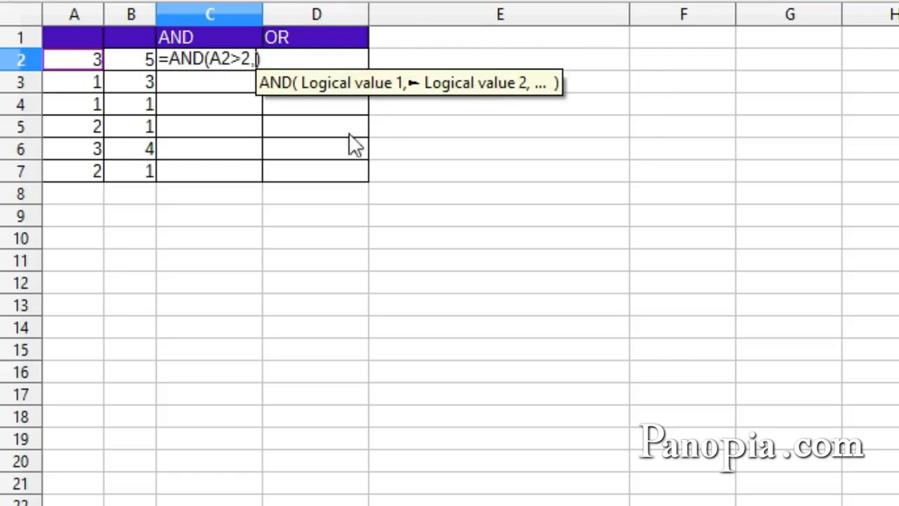
pyautogui.click(142, 65)
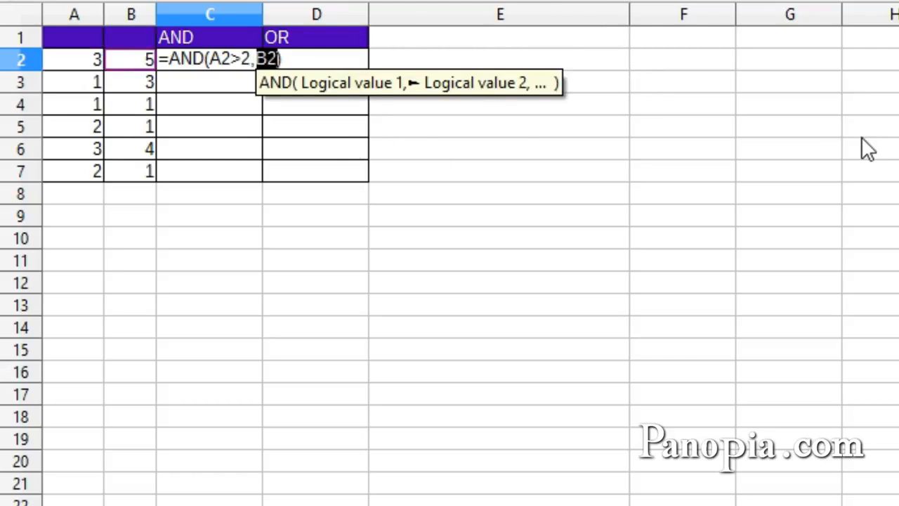
pyautogui.write('>2')
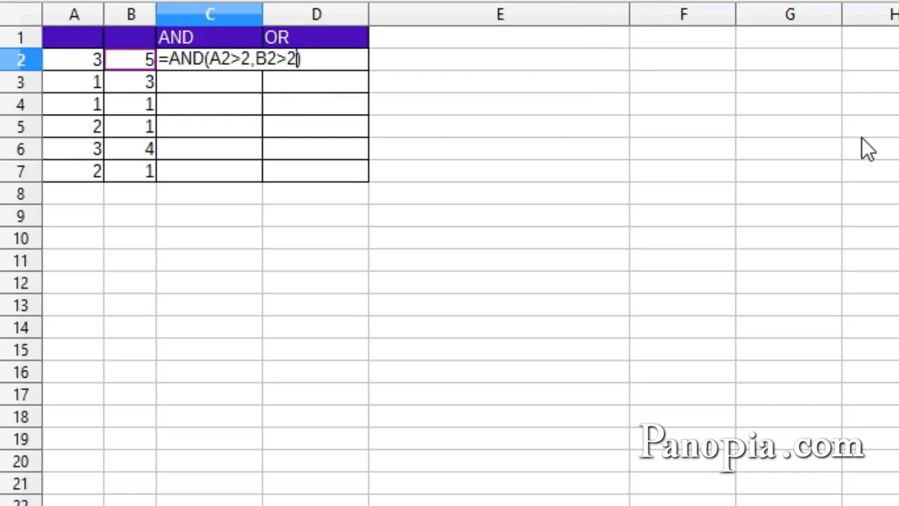
pyautogui.press('Return')
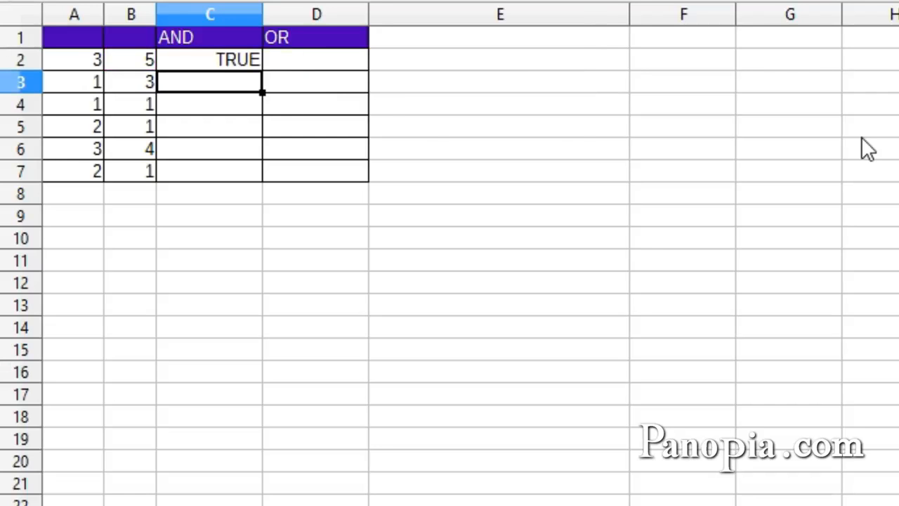
pyautogui.click(232, 64)
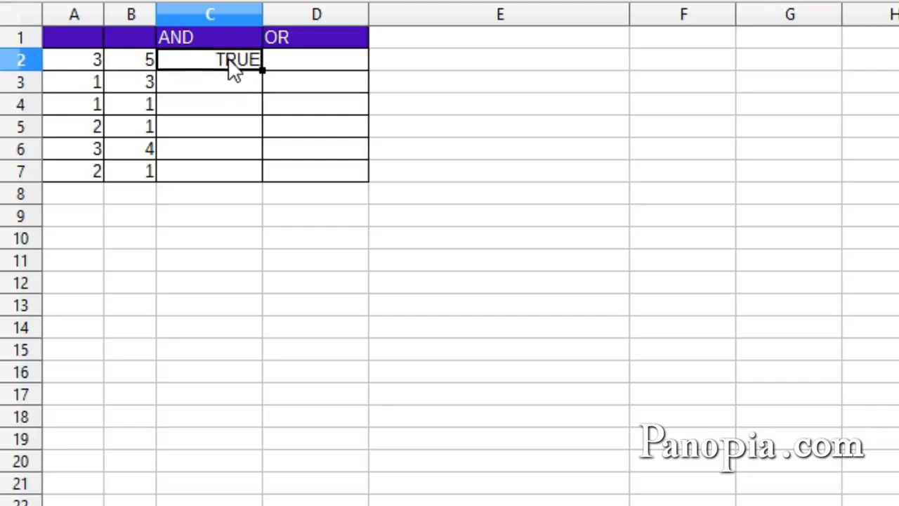
pyautogui.doubleClick(260, 69)
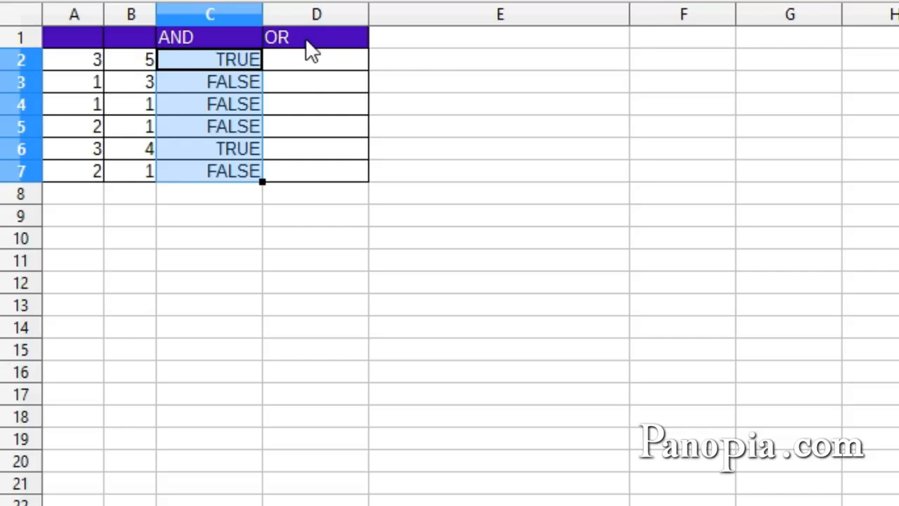
# - Enter =OR(A2>2,B2>2) in D2 and fill the formula down the OR column to D7
pyautogui.click(309, 62)
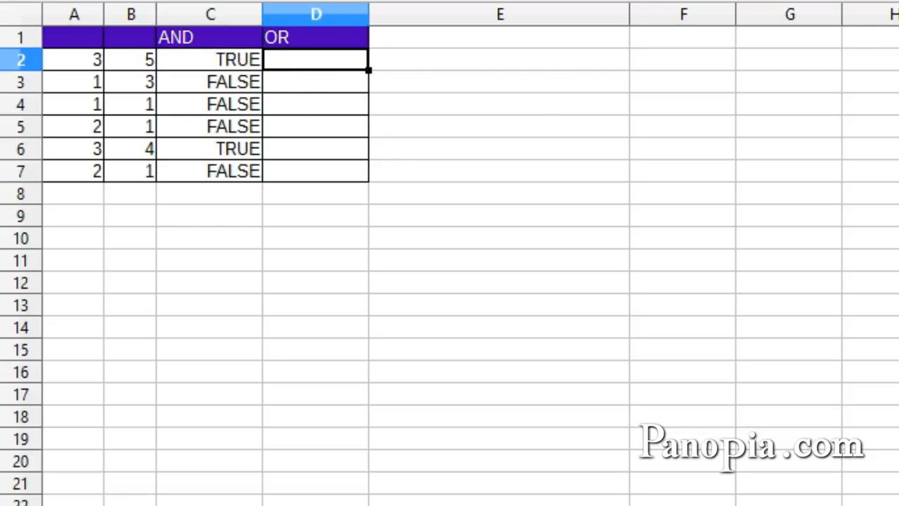
pyautogui.write('=or')
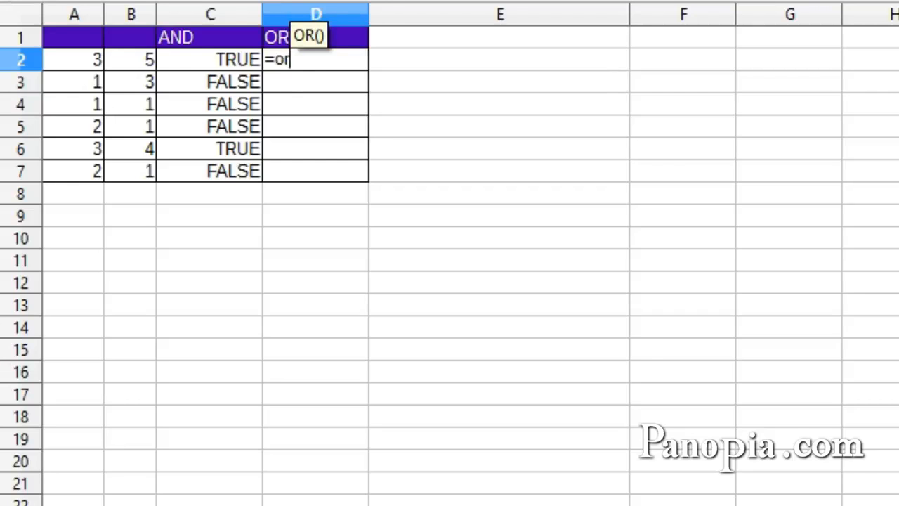
pyautogui.press('Return')
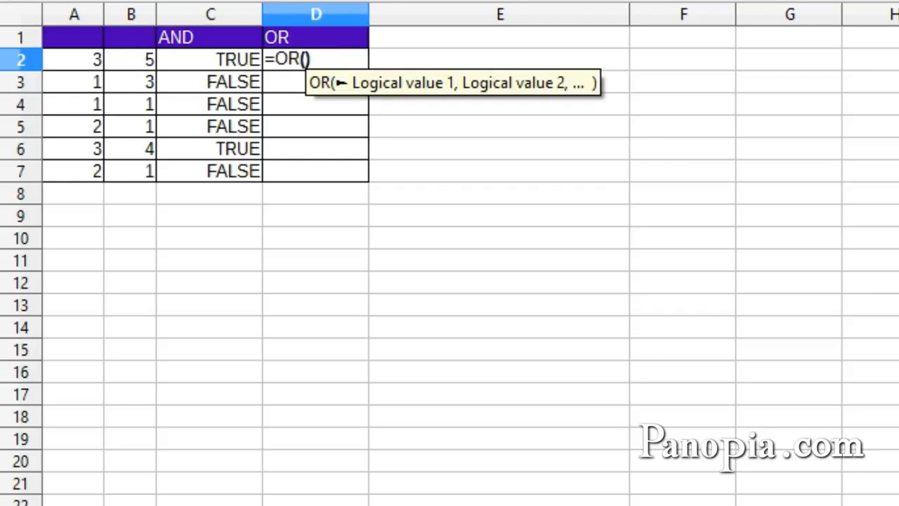
pyautogui.click(95, 59)
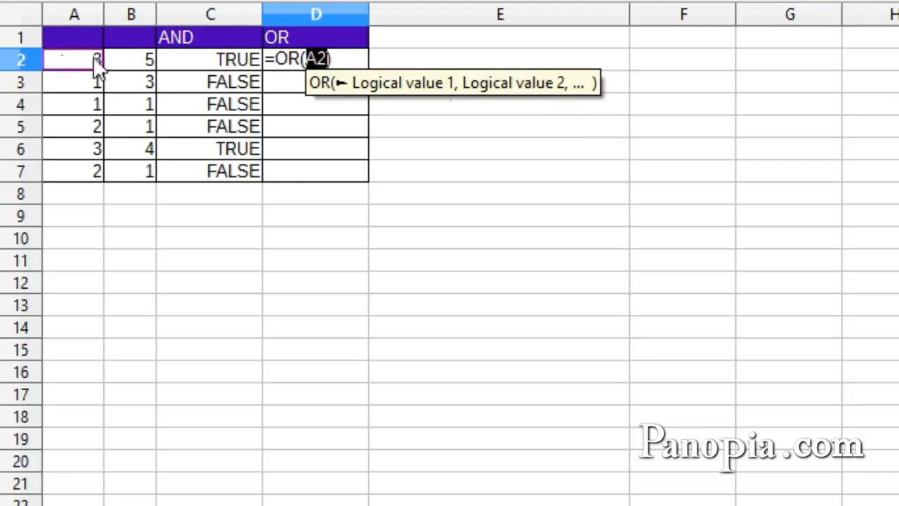
pyautogui.write('>')
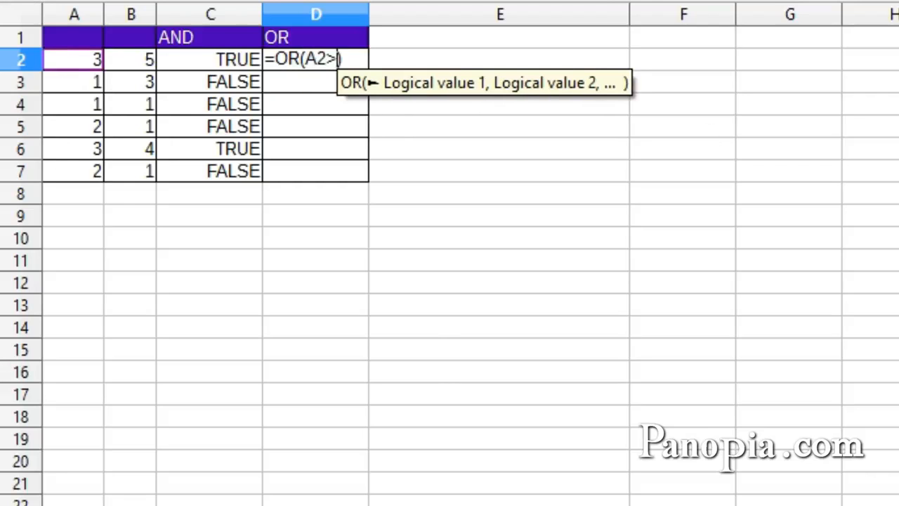
pyautogui.write('2,')
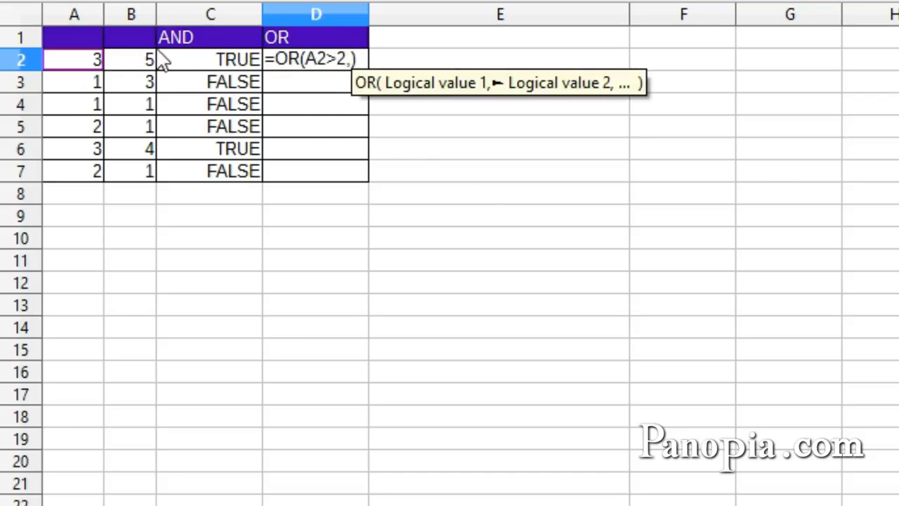
pyautogui.click(141, 57)
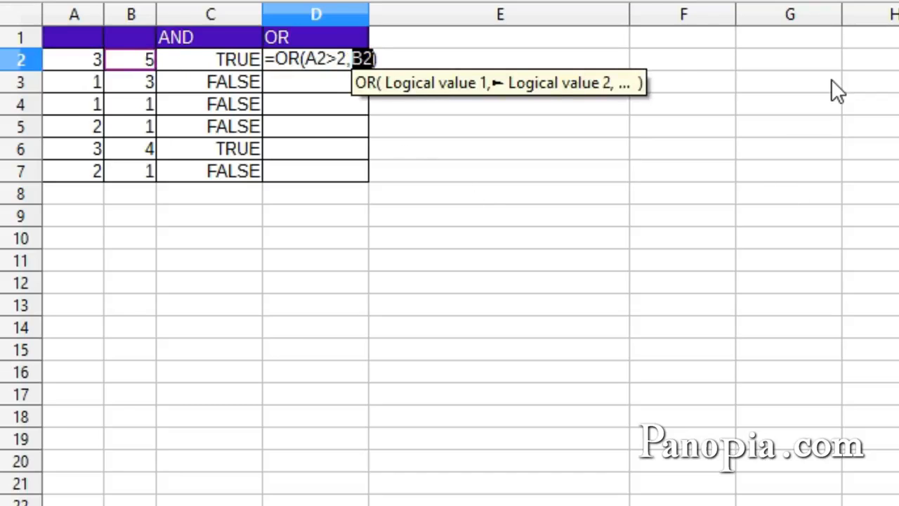
pyautogui.write('>2')
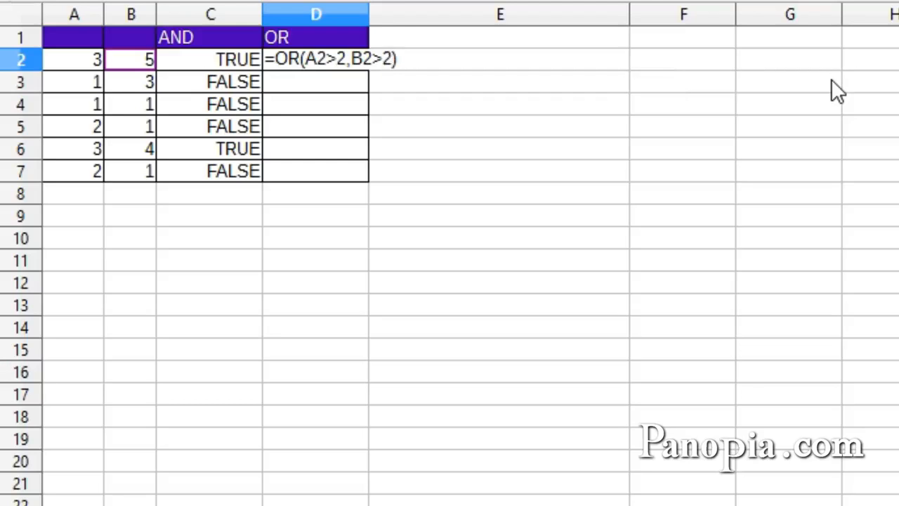
pyautogui.press('Return')
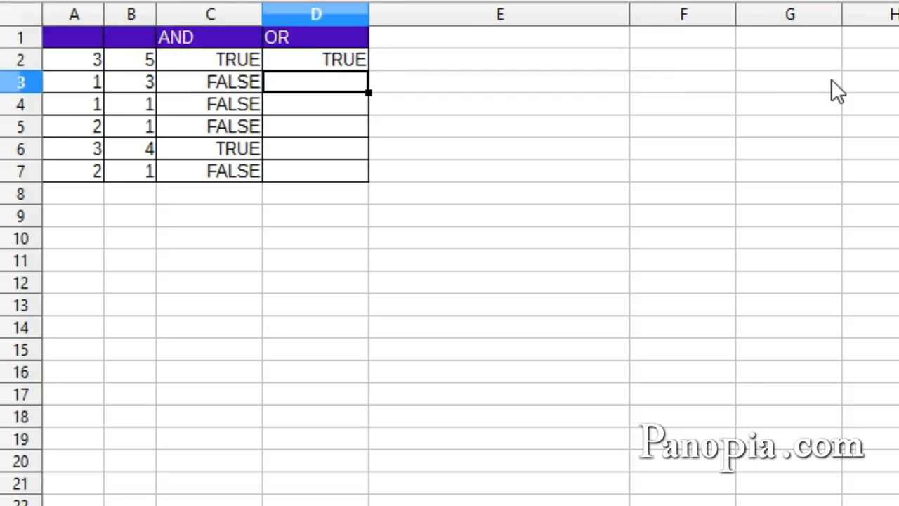
pyautogui.click(347, 57)
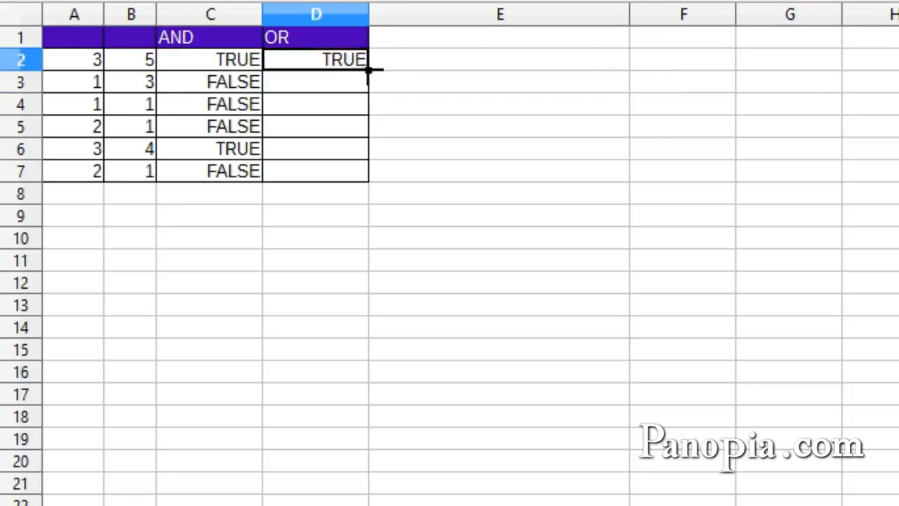
pyautogui.doubleClick(368, 70)
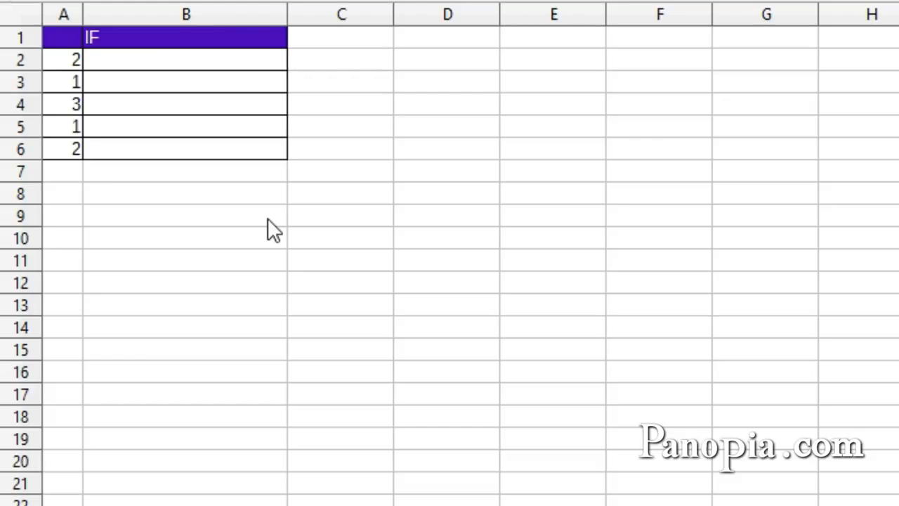
# - Begin an IF formula in B2 of the IF table with the test A2>=2
pyautogui.click(131, 72)
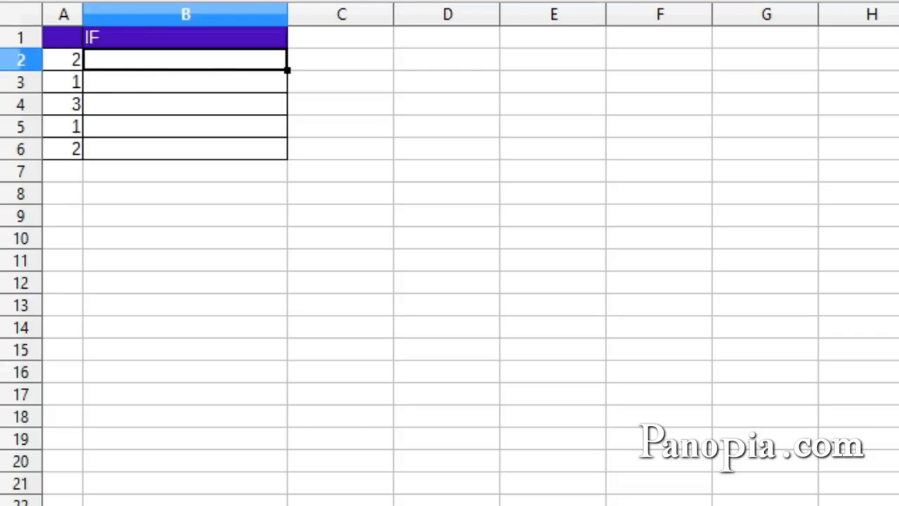
pyautogui.write('=')
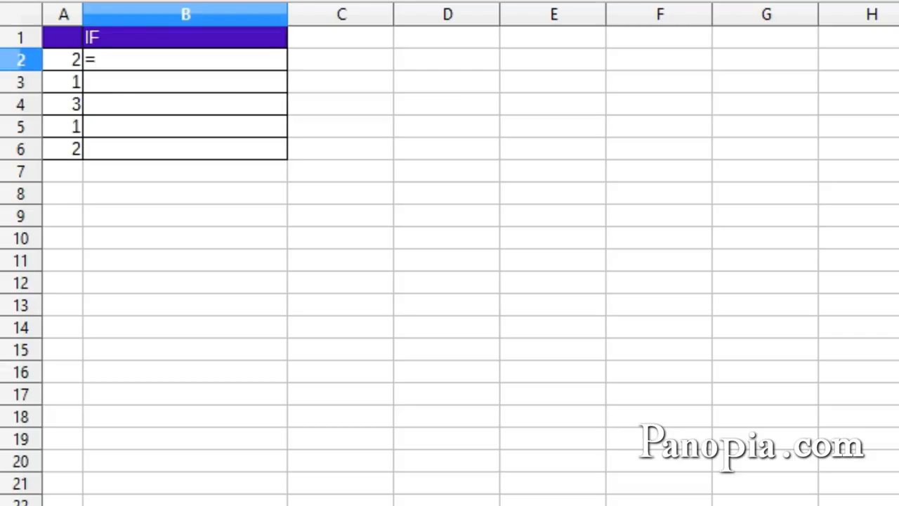
pyautogui.write('if')
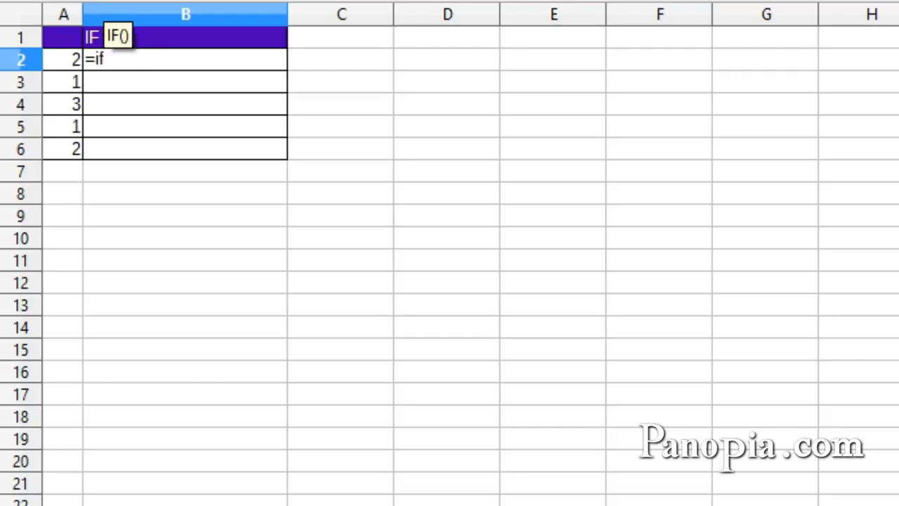
pyautogui.press('Return')
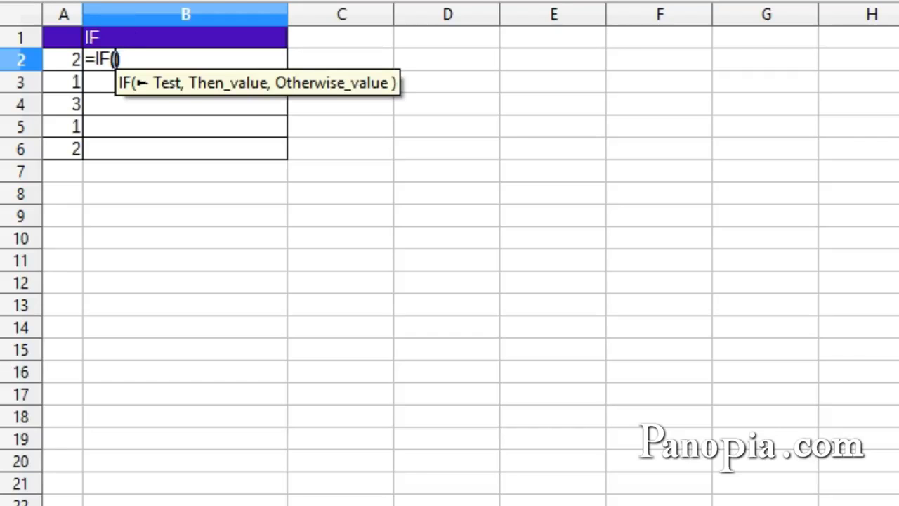
pyautogui.click(68, 59)
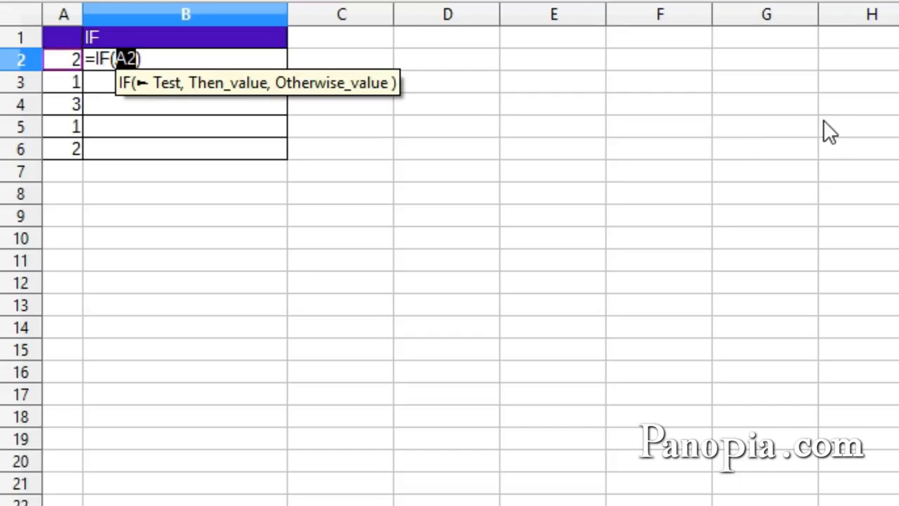
pyautogui.write('>')
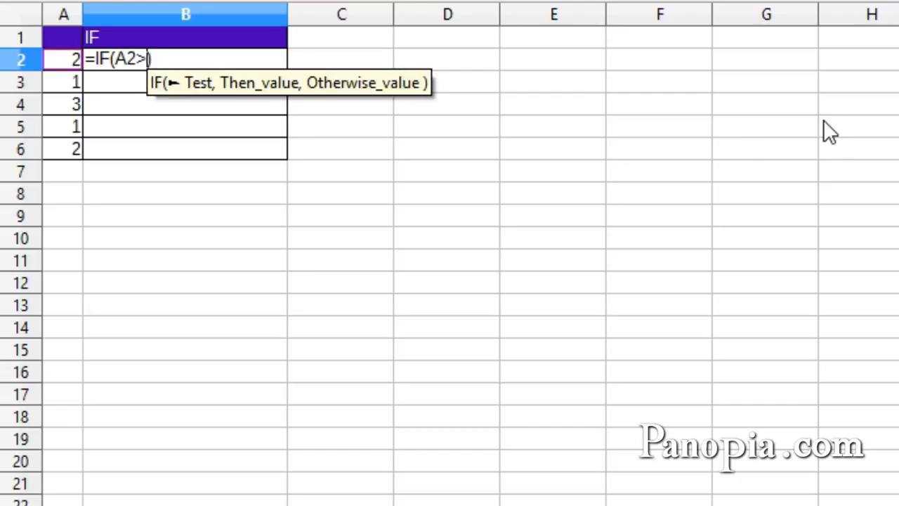
pyautogui.write('=')
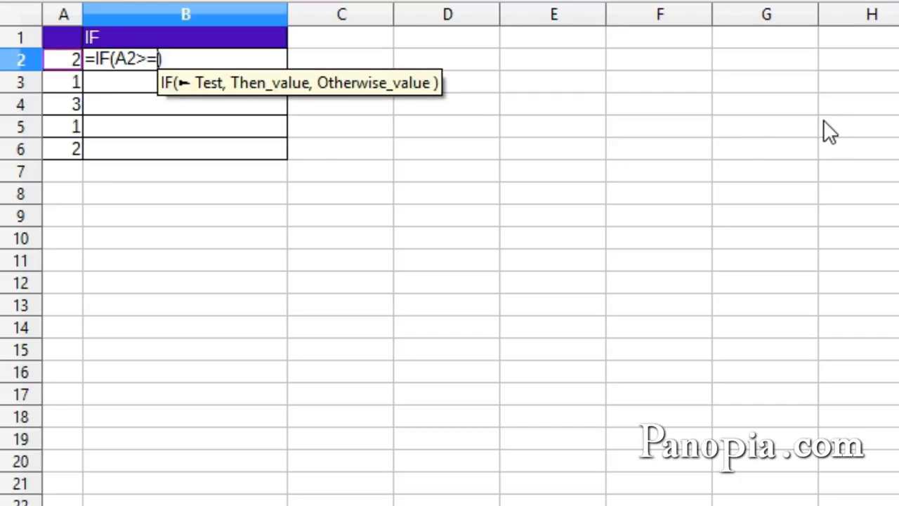
pyautogui.write('2')
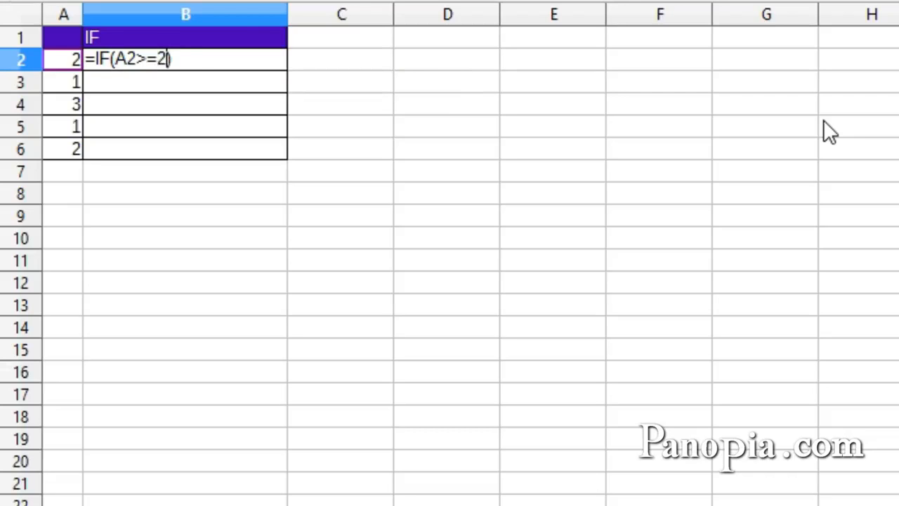
pyautogui.write(',')
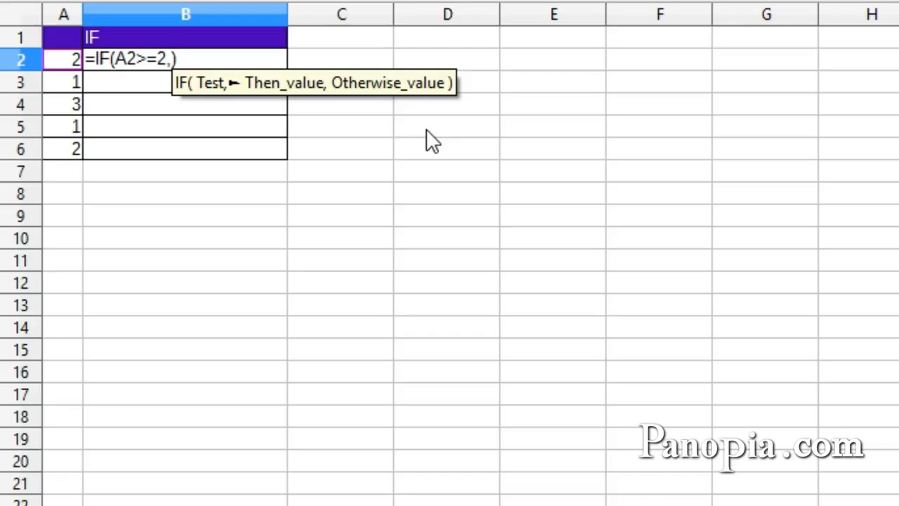
# - Complete the IF formula in B2 with "Two or More" as then value and "Less than Two" as otherwise value, and fill it down the IF column
pyautogui.write('"')
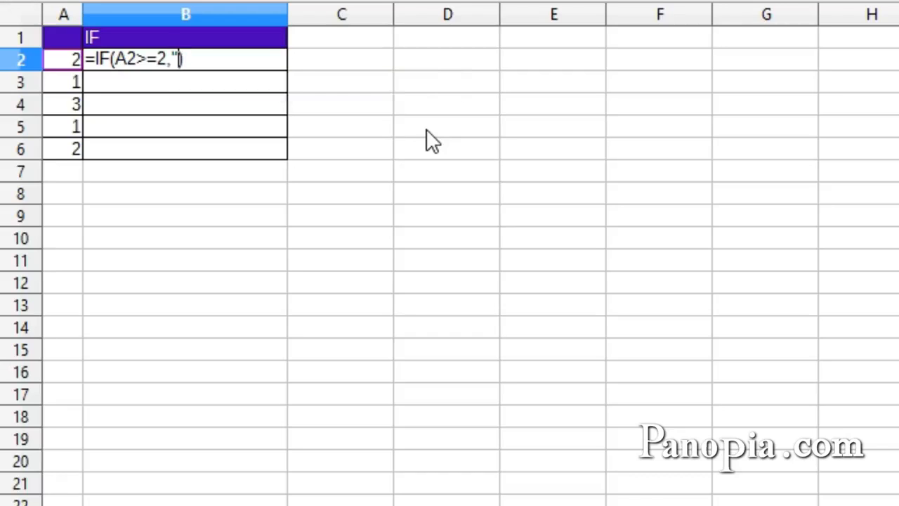
pyautogui.write('Two o')
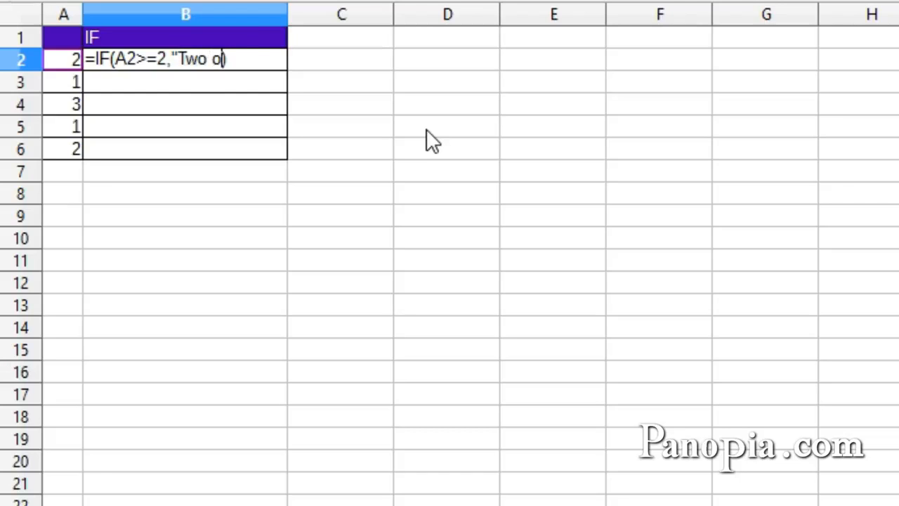
pyautogui.write('r More')
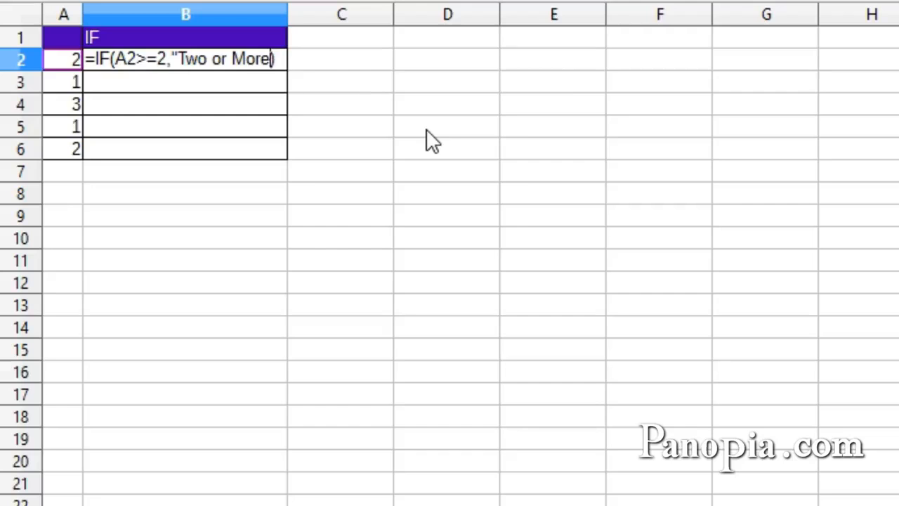
pyautogui.write('",')
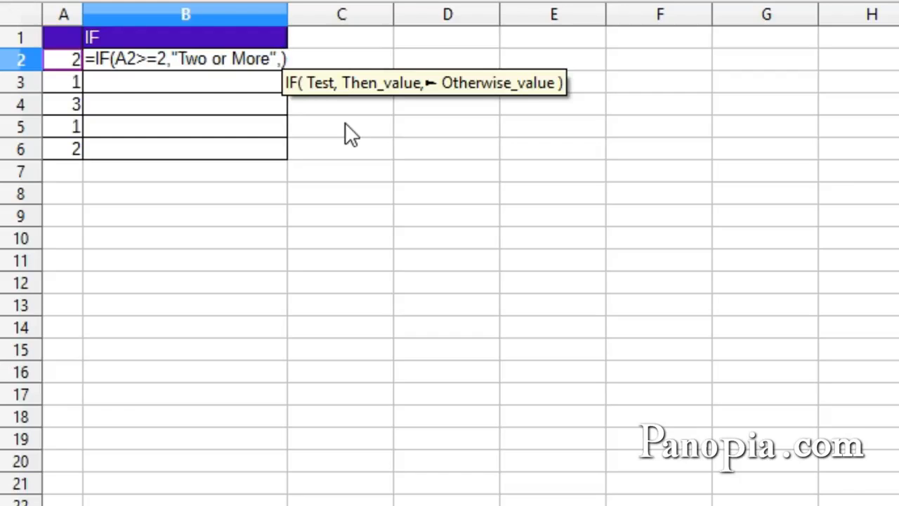
pyautogui.write('"')
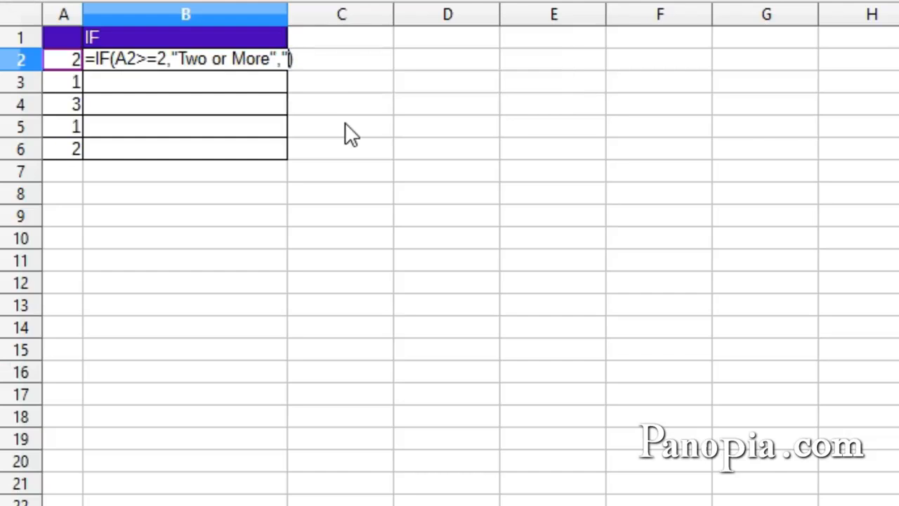
pyautogui.write('Less')
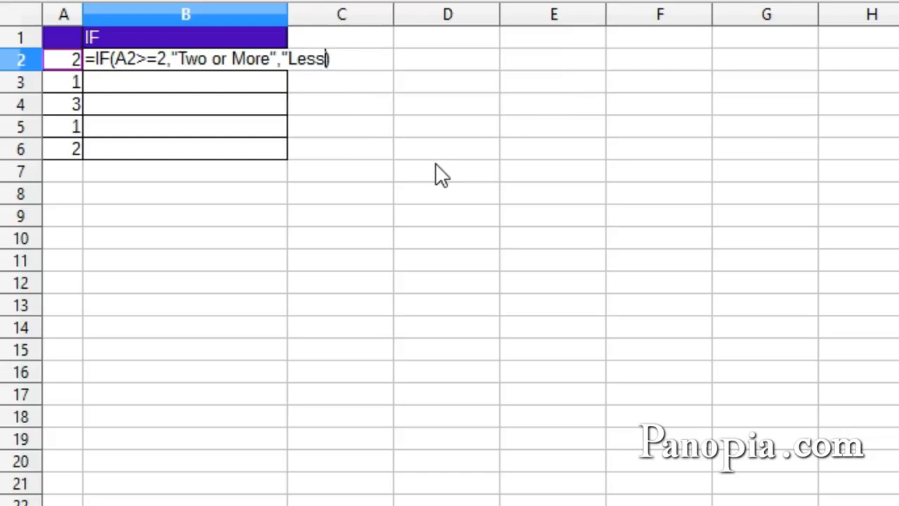
pyautogui.write(' than ')
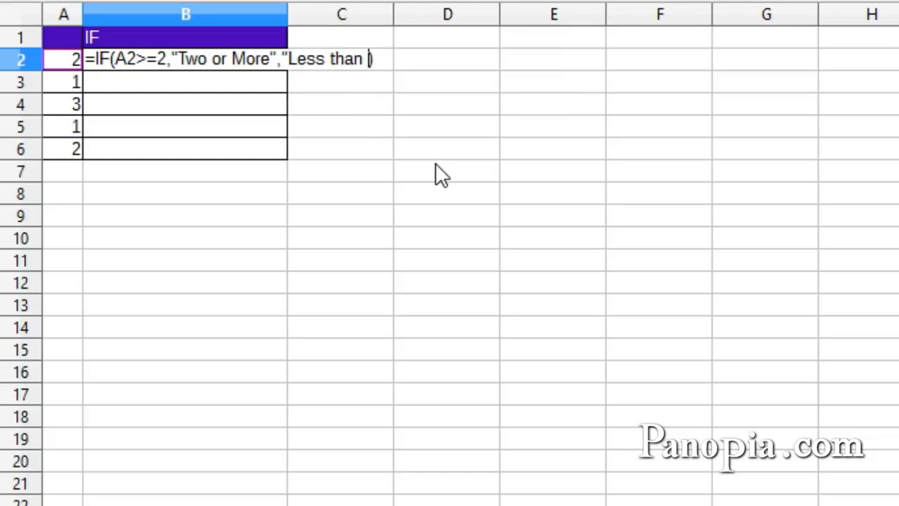
pyautogui.write('Two')
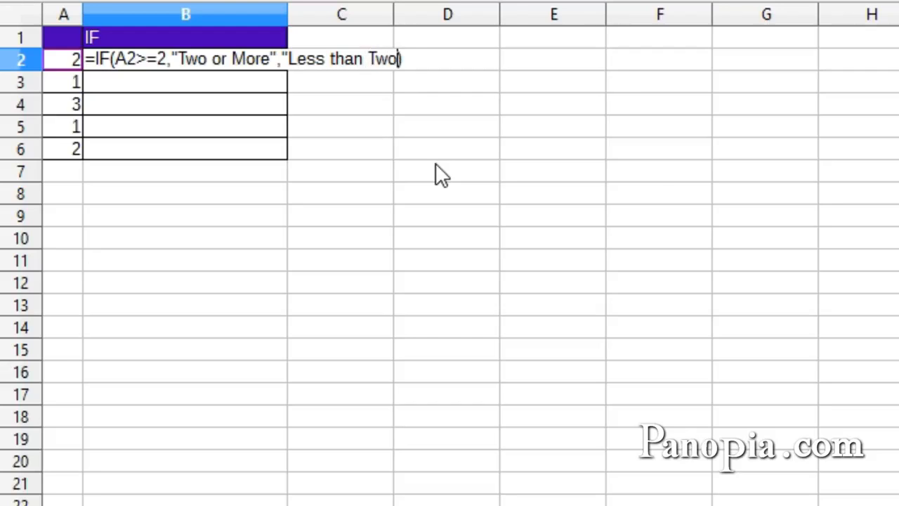
pyautogui.write('"')
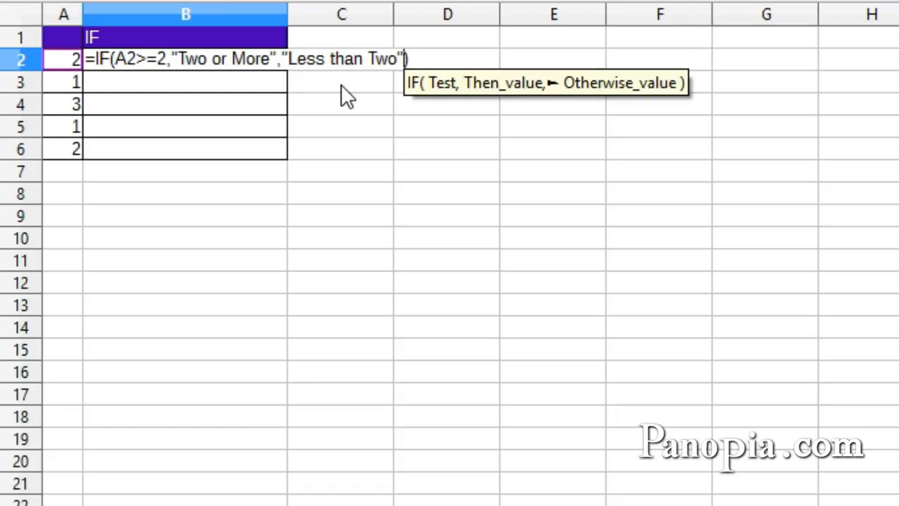
pyautogui.press('Return')
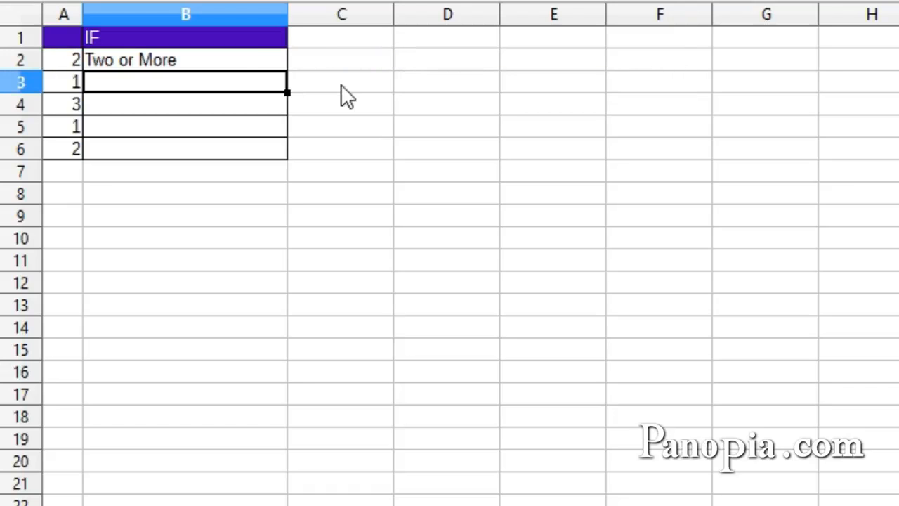
pyautogui.click(255, 62)
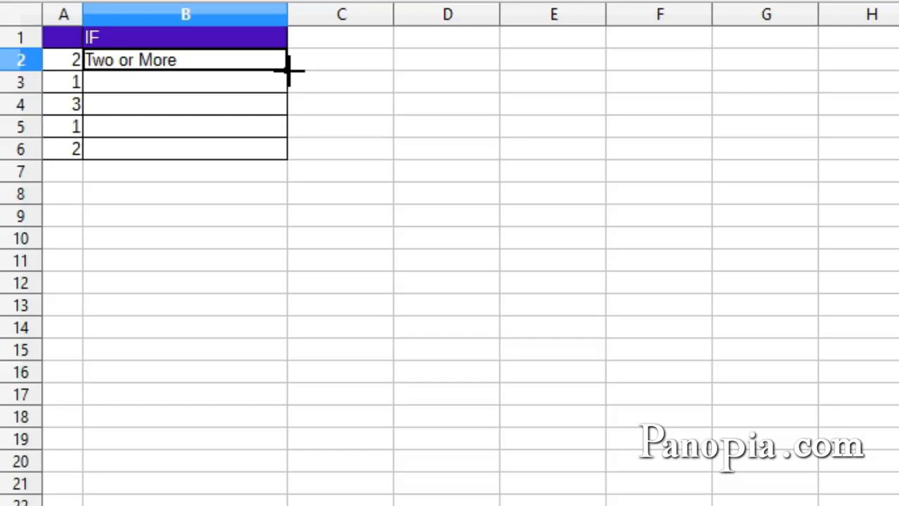
pyautogui.doubleClick(287, 70)
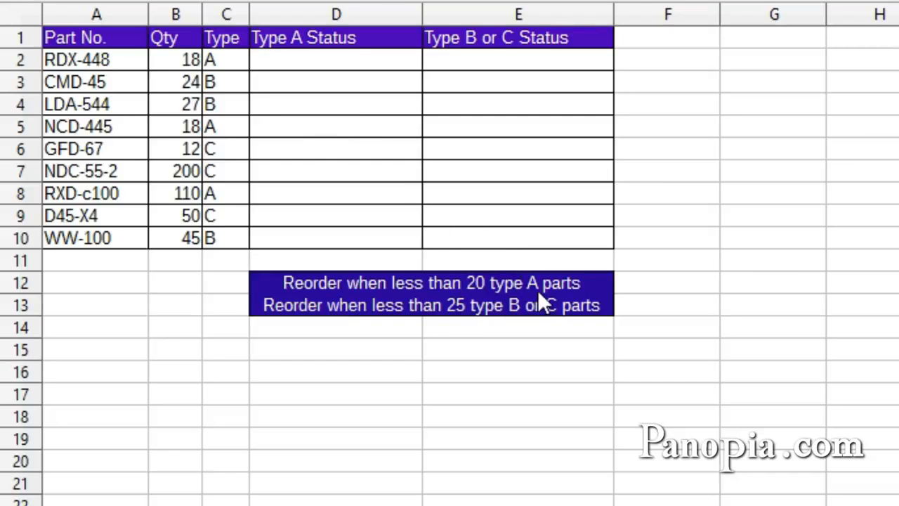
# - Begin an IF formula in D2 of the parts table with a nested AND whose first condition is C2="A"
pyautogui.click(309, 68)
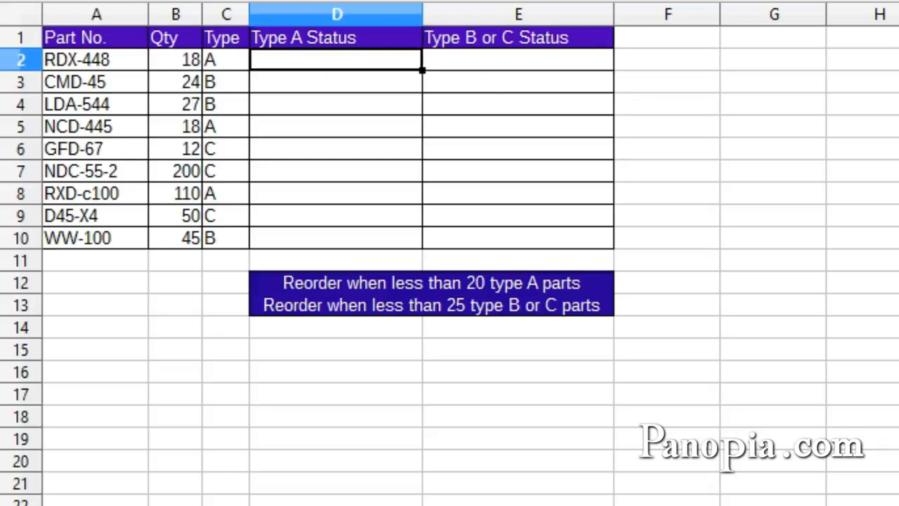
pyautogui.write('=')
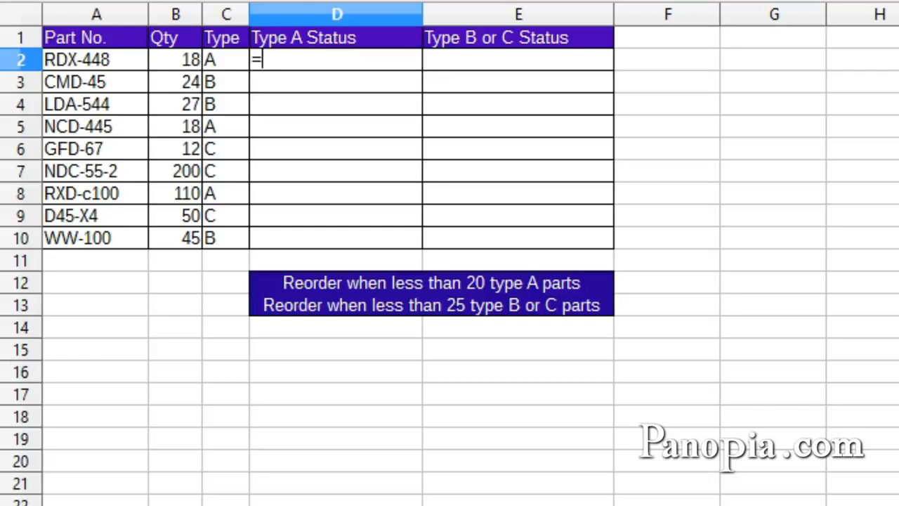
pyautogui.write('if')
pyautogui.press('Return')
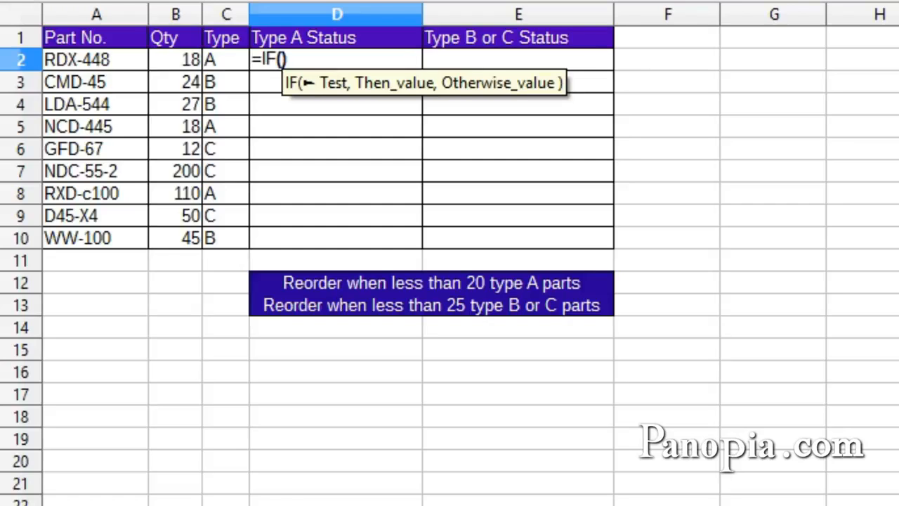
pyautogui.write('and')
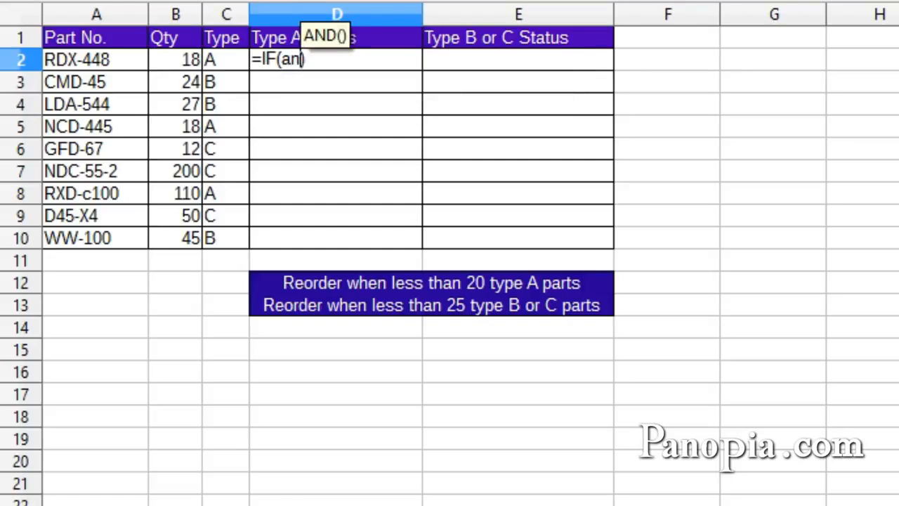
pyautogui.press('Return')
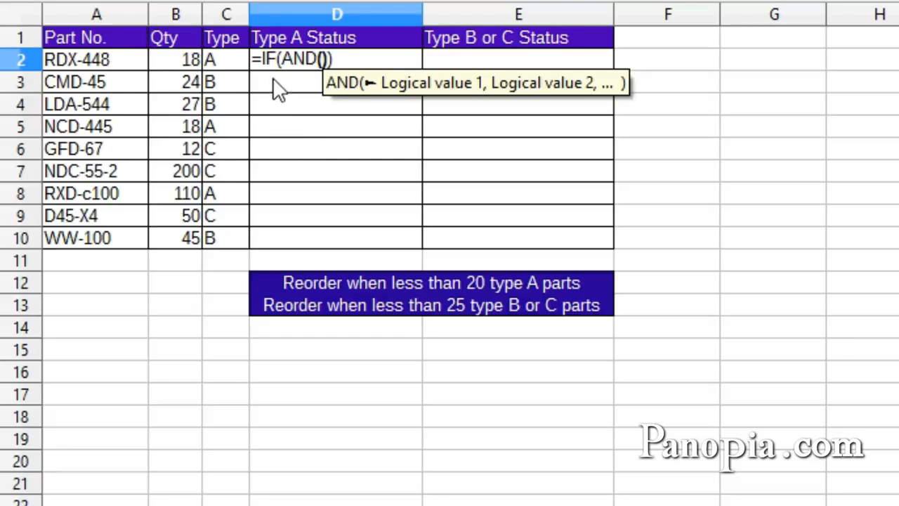
pyautogui.click(217, 63)
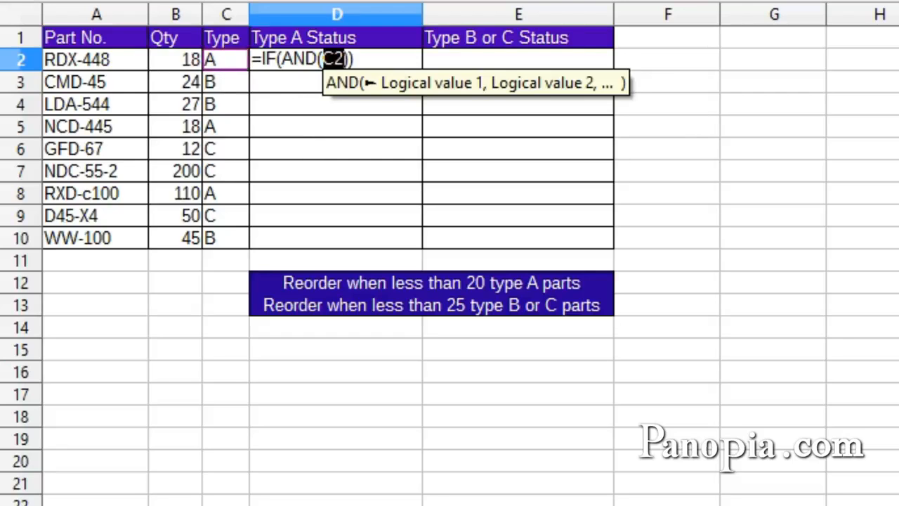
pyautogui.write('=')
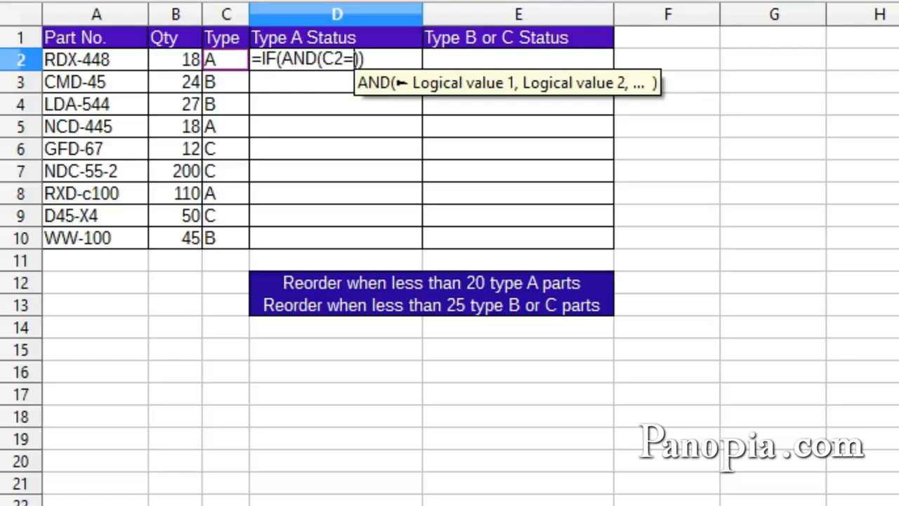
pyautogui.write('"')
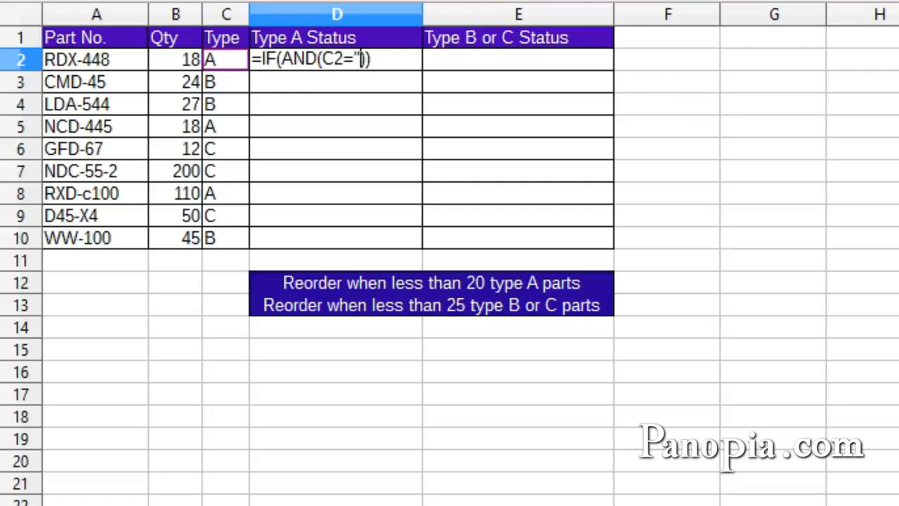
pyautogui.write('A"')
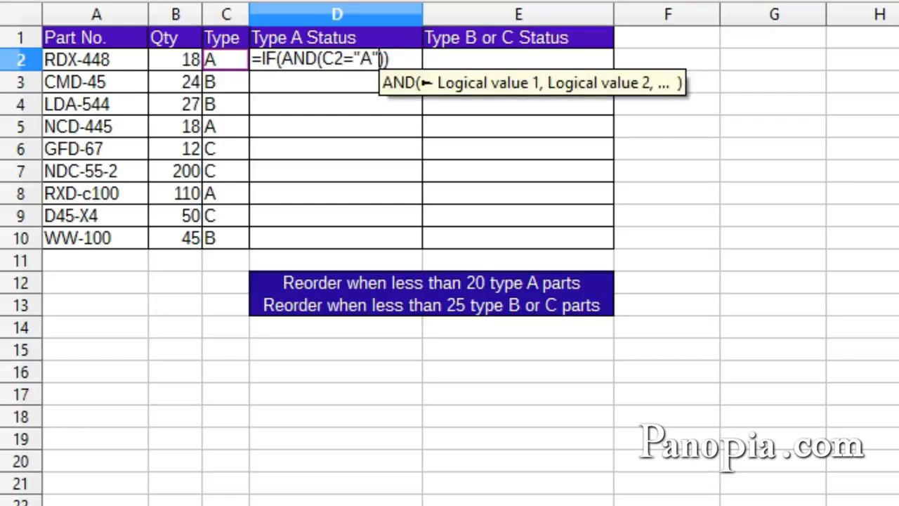
# - Add B2<20 as the second condition of the AND test in D2 and close the AND function
pyautogui.write(',')
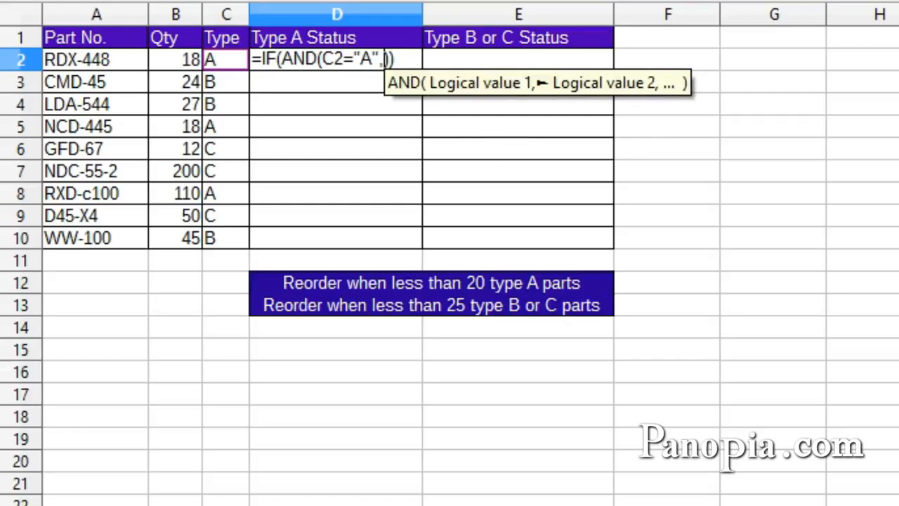
pyautogui.click(182, 62)
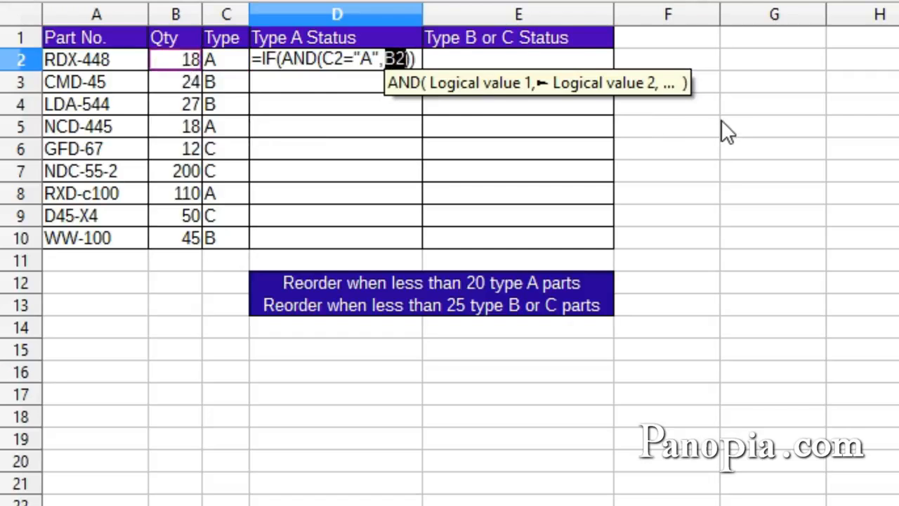
pyautogui.write('<2')
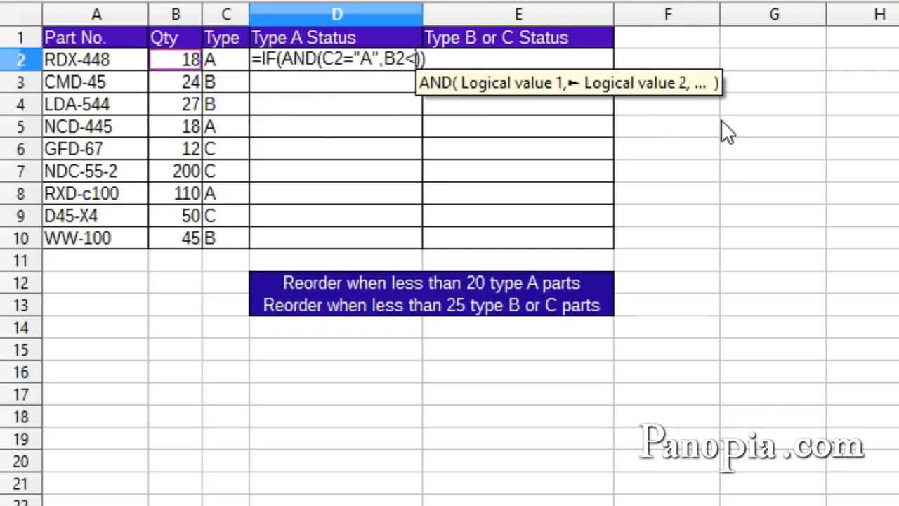
pyautogui.write('0')
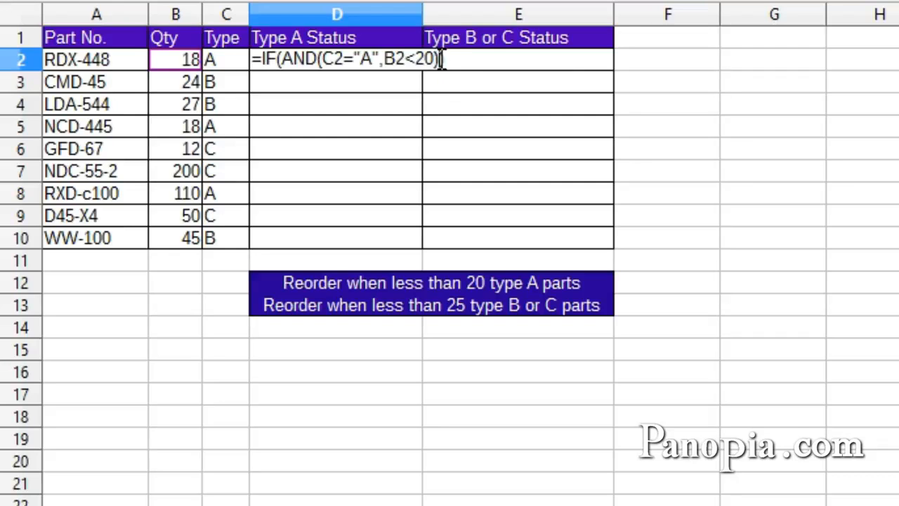
pyautogui.write(')')
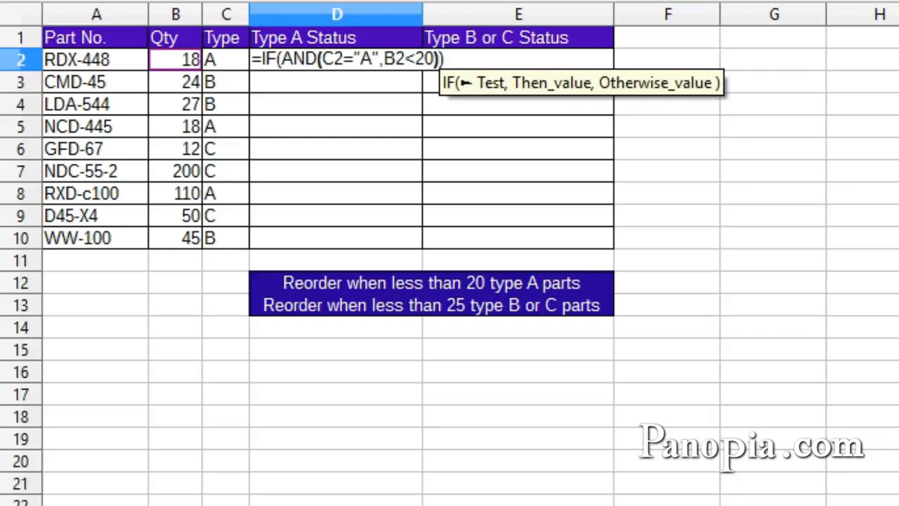
# - Finish the IF formula in D2 with "Reorder" as the then value and "OK" as the otherwise value
pyautogui.write(',')
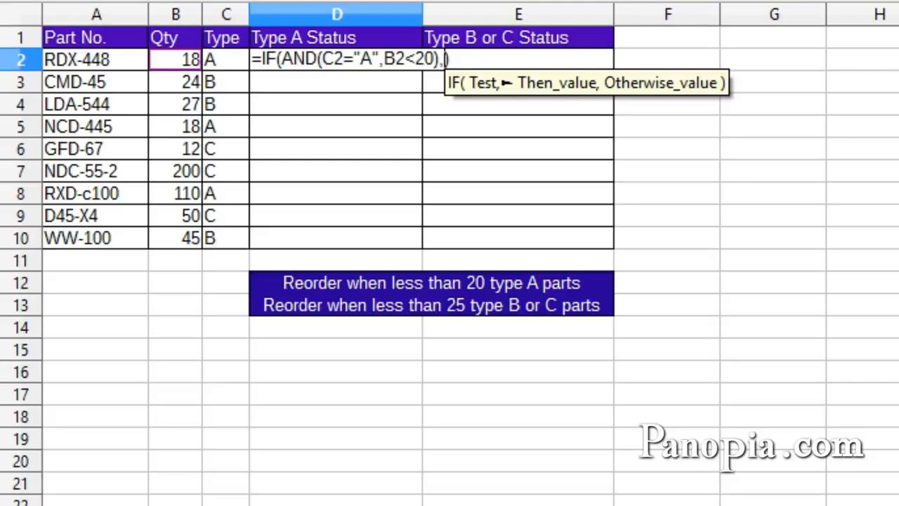
pyautogui.write('"Re')
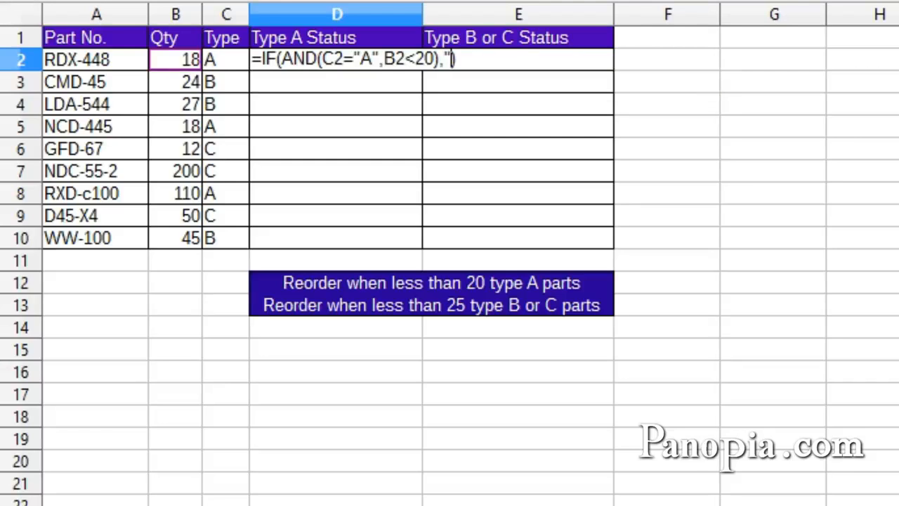
pyautogui.write('order')
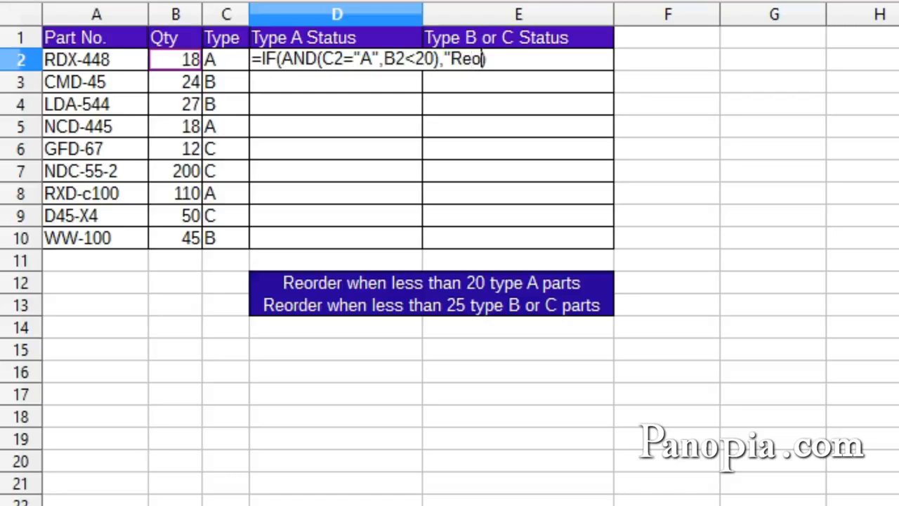
pyautogui.write('"')
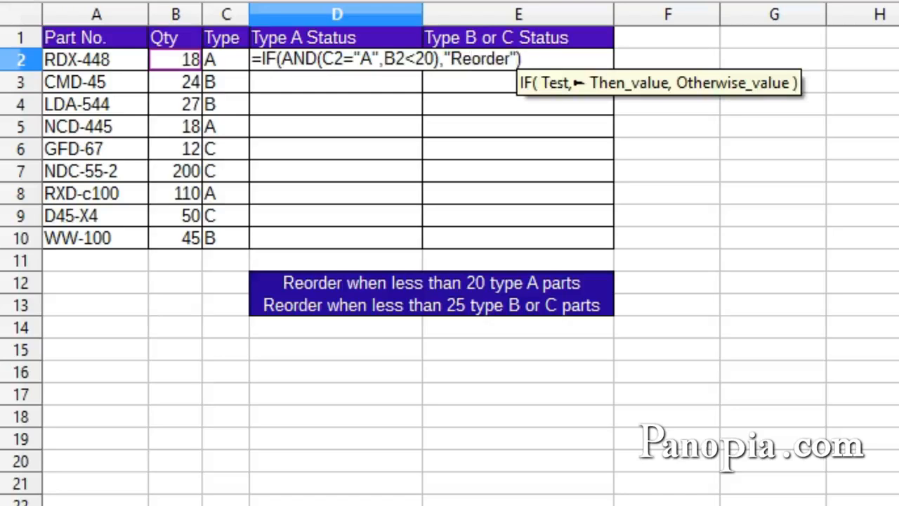
pyautogui.write(',')
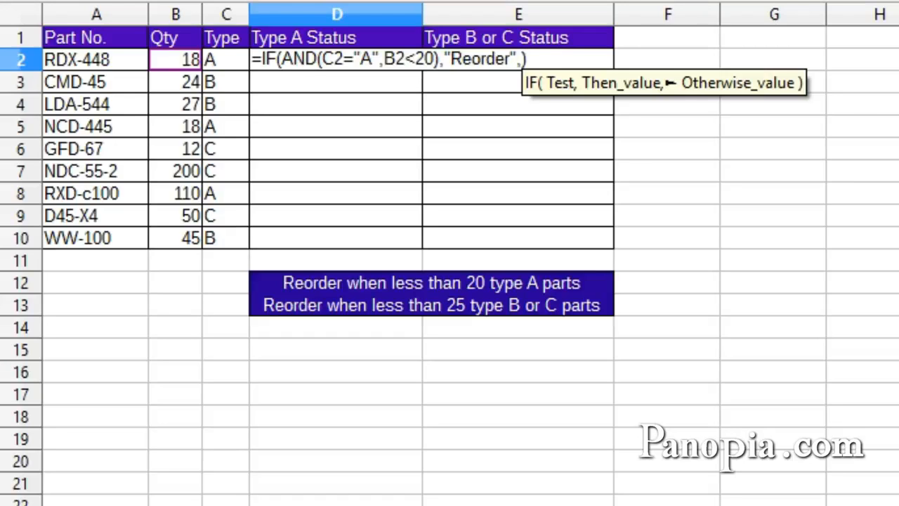
pyautogui.write('"')
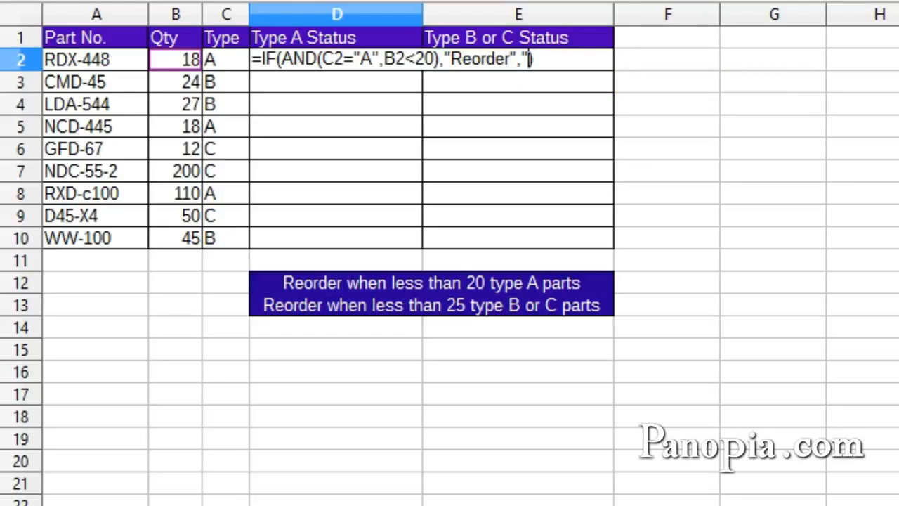
pyautogui.write('OK"')
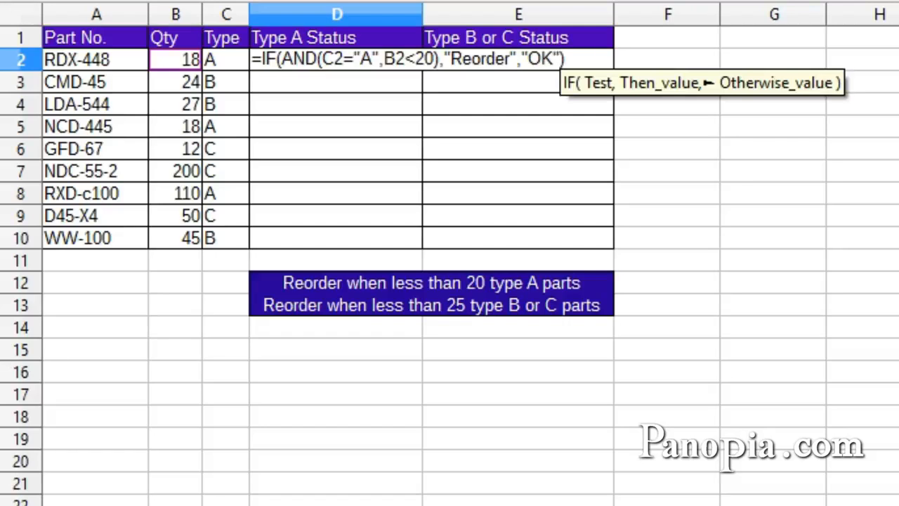
pyautogui.press('Return')
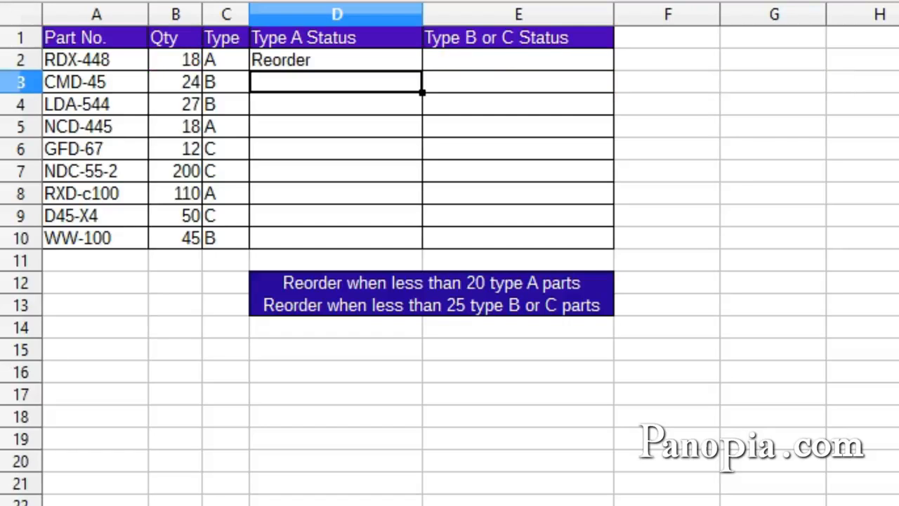
# - Fill the D2 formula down the Type A Status column to the last part row
pyautogui.click(336, 64)
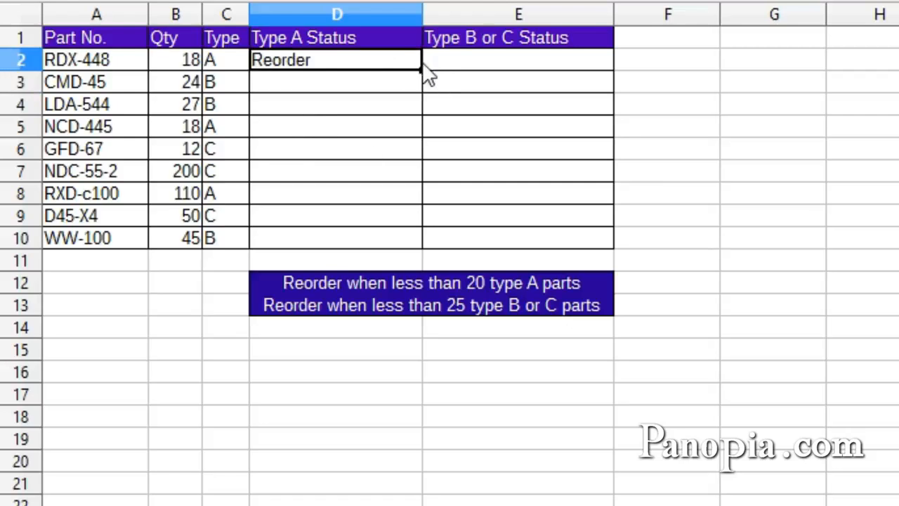
pyautogui.doubleClick(421, 68)
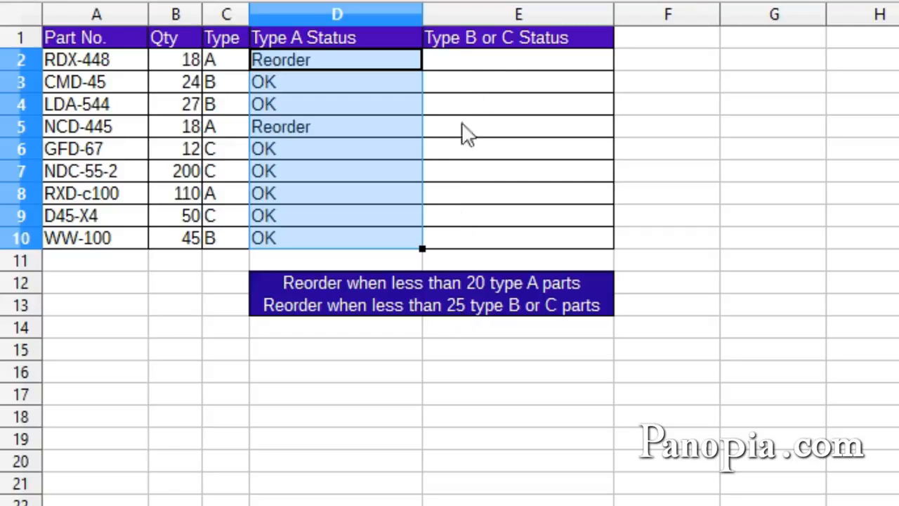
# - Begin an IF formula in E2 with an AND function as its test and an OR function nested inside the AND
pyautogui.click(478, 72)
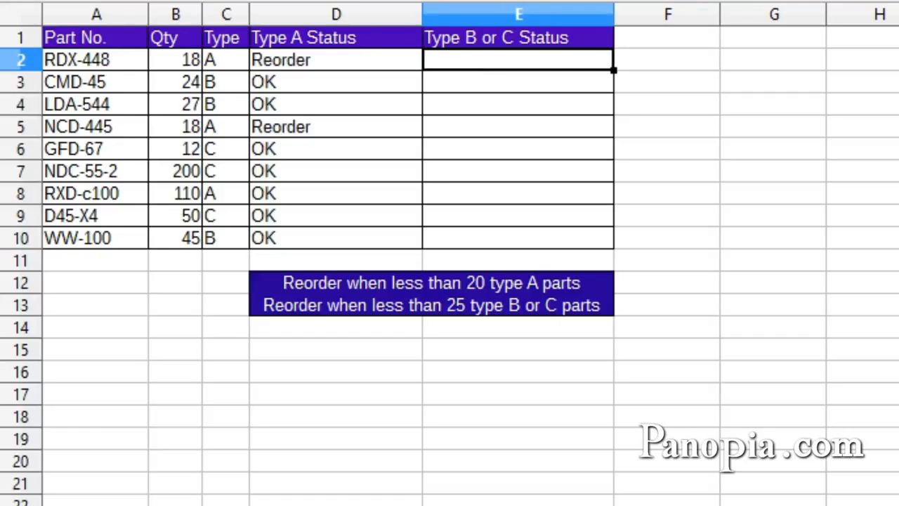
pyautogui.write('=if')
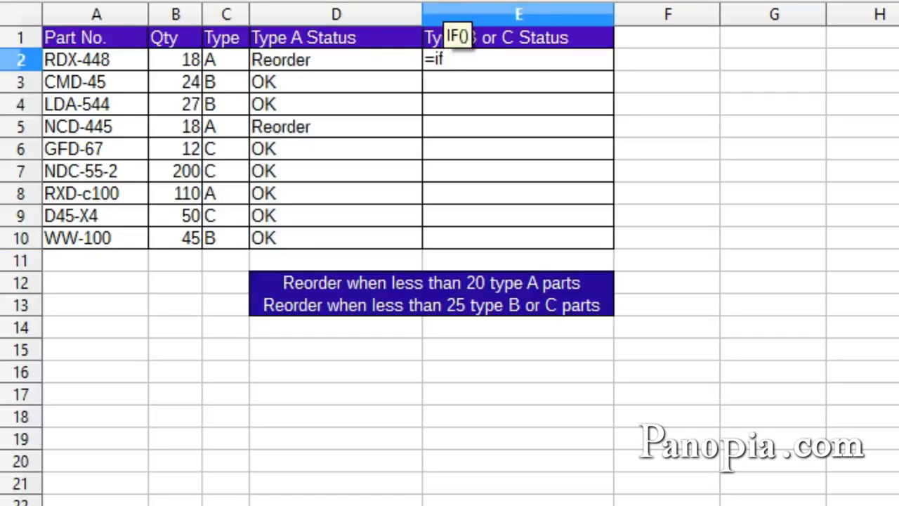
pyautogui.press('Return')
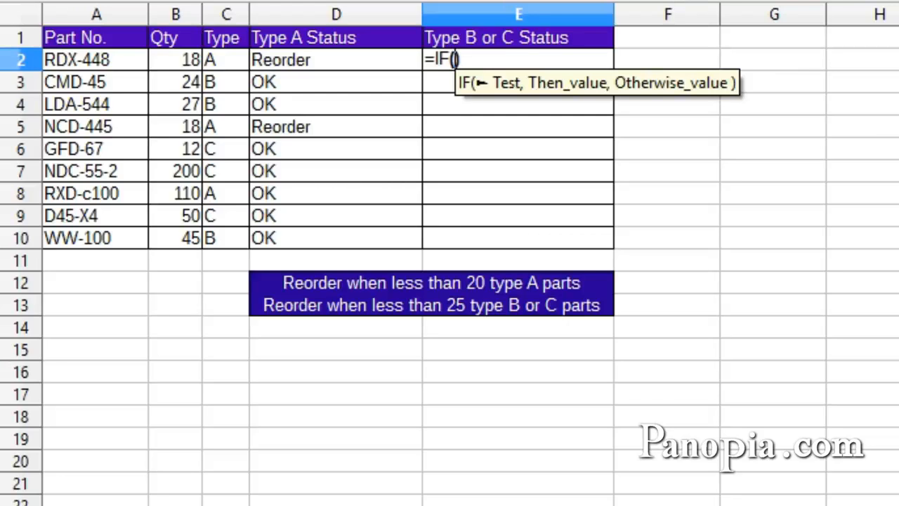
pyautogui.write('and')
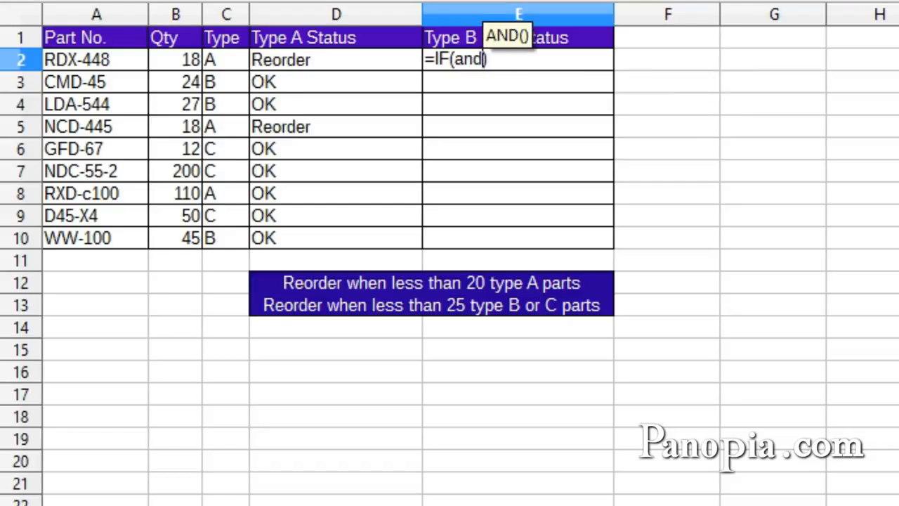
pyautogui.press('Return')
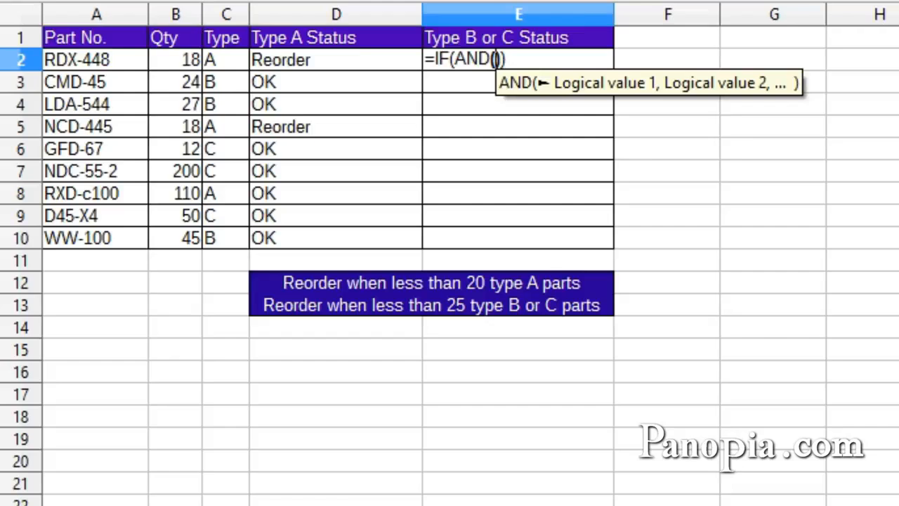
pyautogui.write('or')
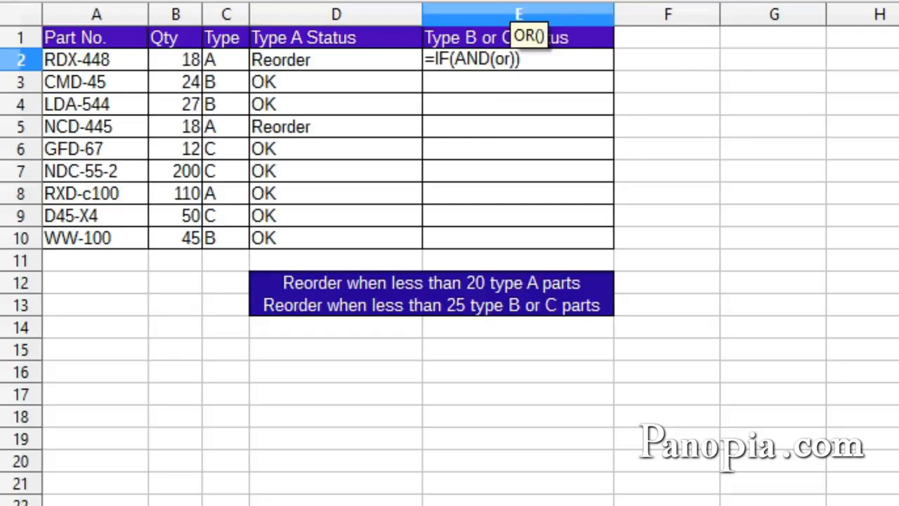
pyautogui.press('Return')
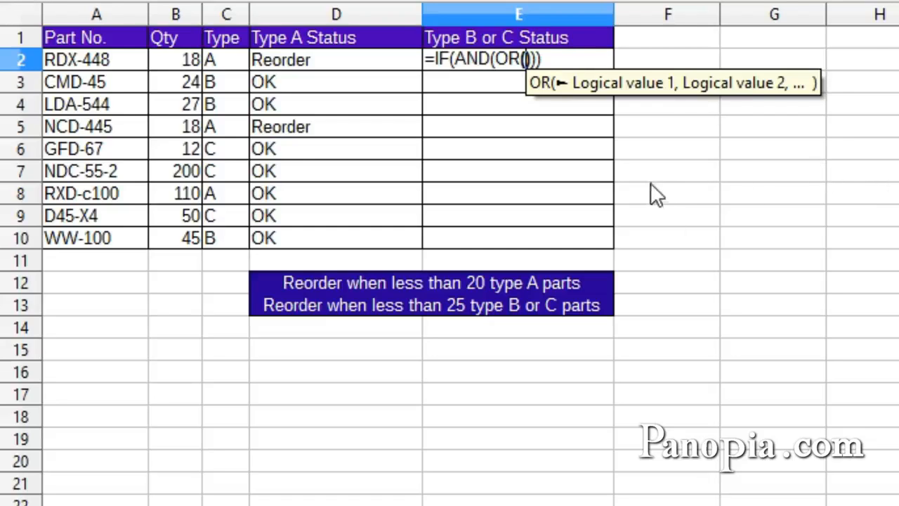
# - Enter C2="B" and C2="C" as the two conditions of the OR function in E2 and move past its closing parenthesis
pyautogui.click(224, 56)
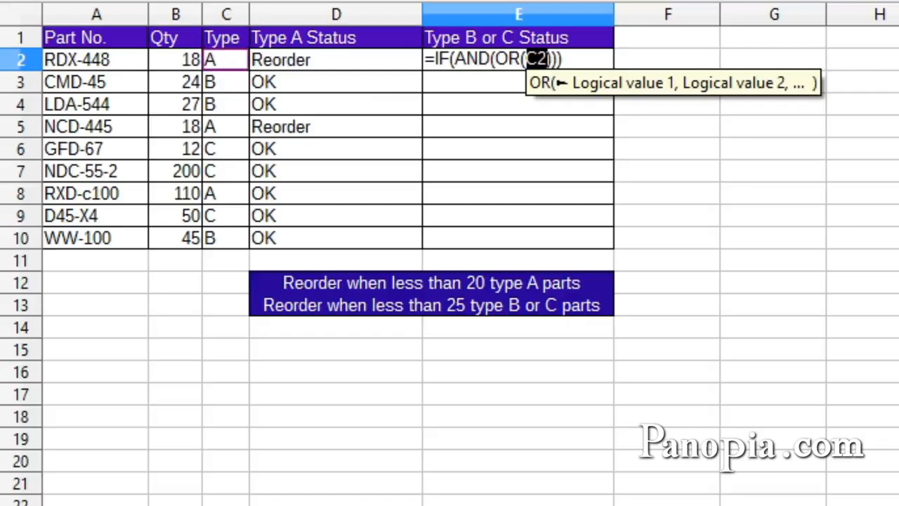
pyautogui.write('="')
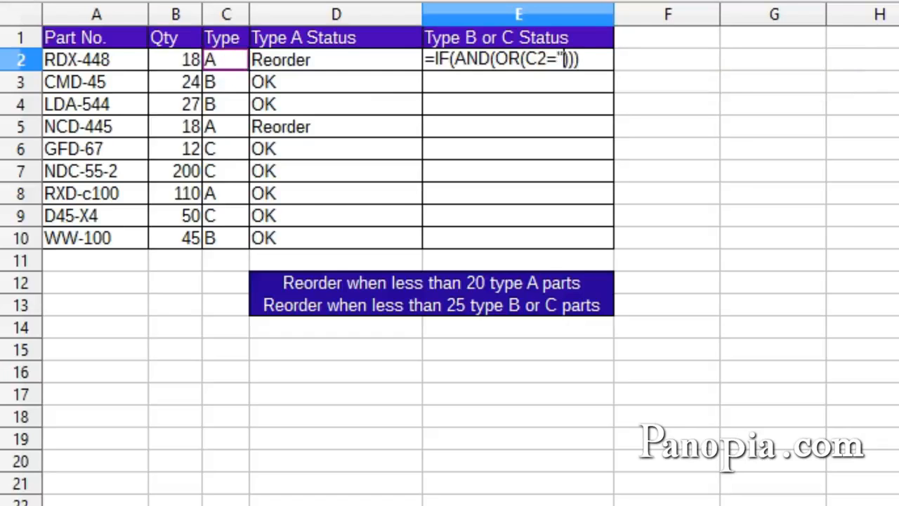
pyautogui.write('B"')
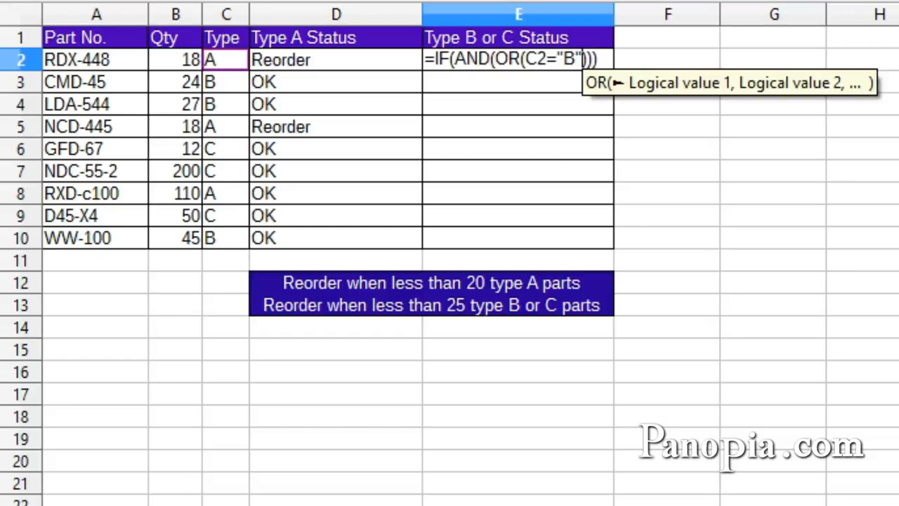
pyautogui.write(',')
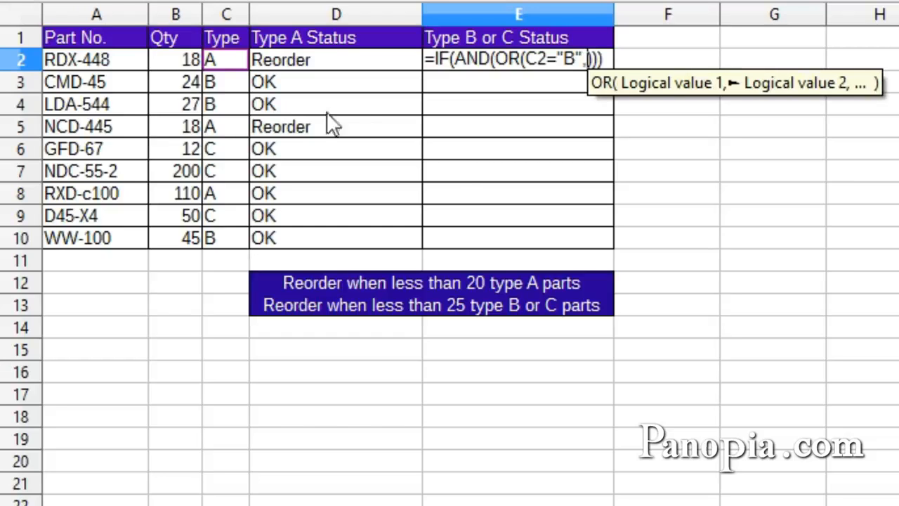
pyautogui.click(237, 60)
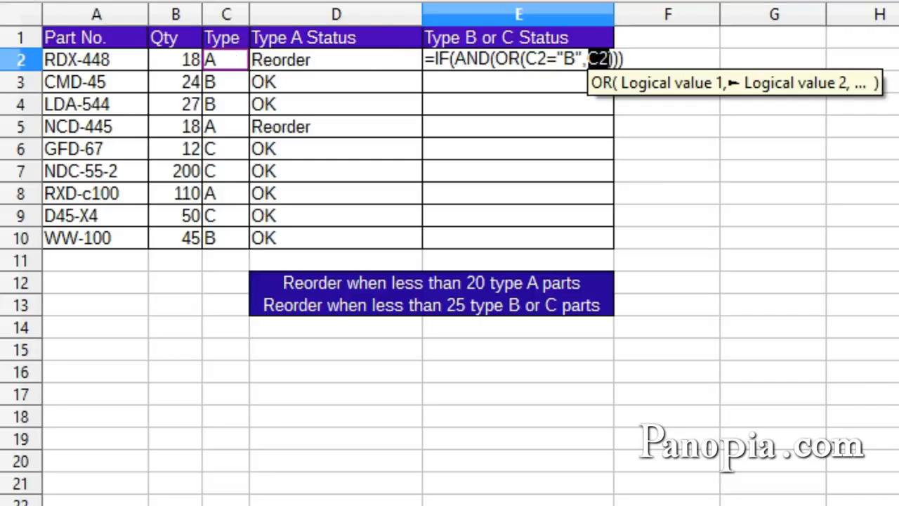
pyautogui.write('=')
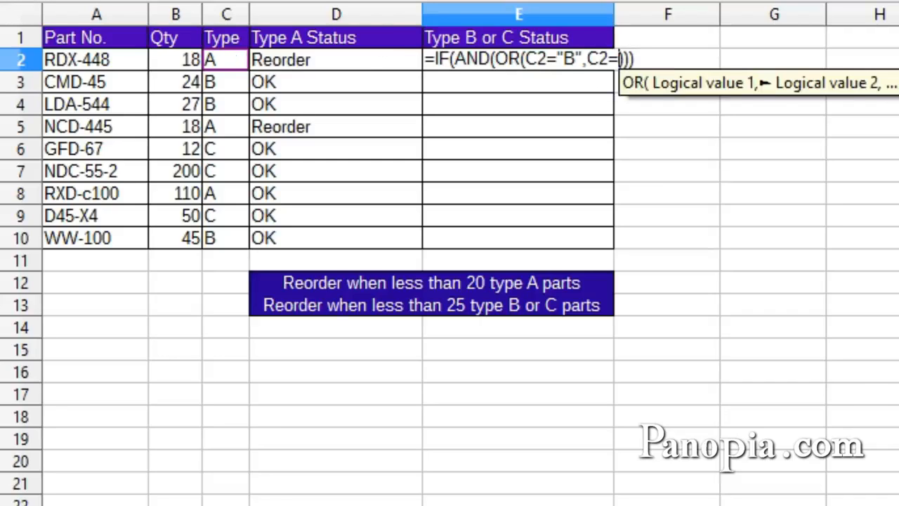
pyautogui.write('"')
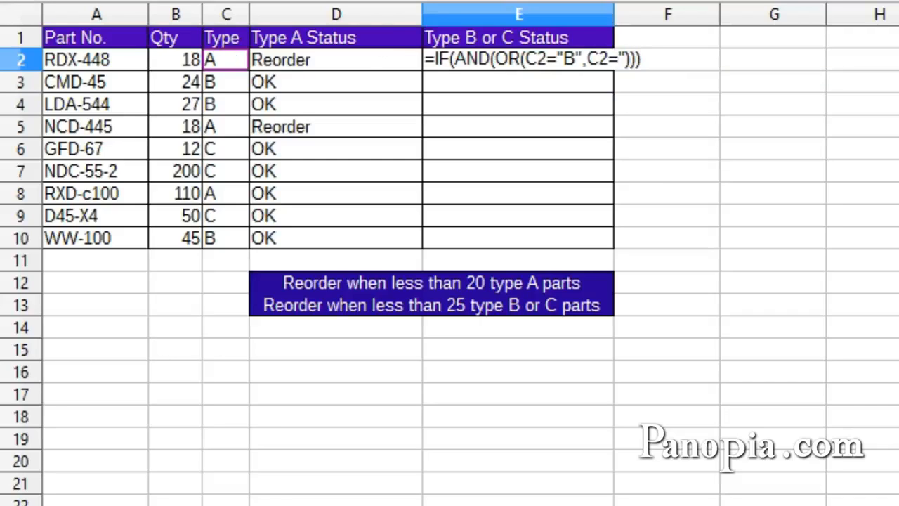
pyautogui.write('C"')
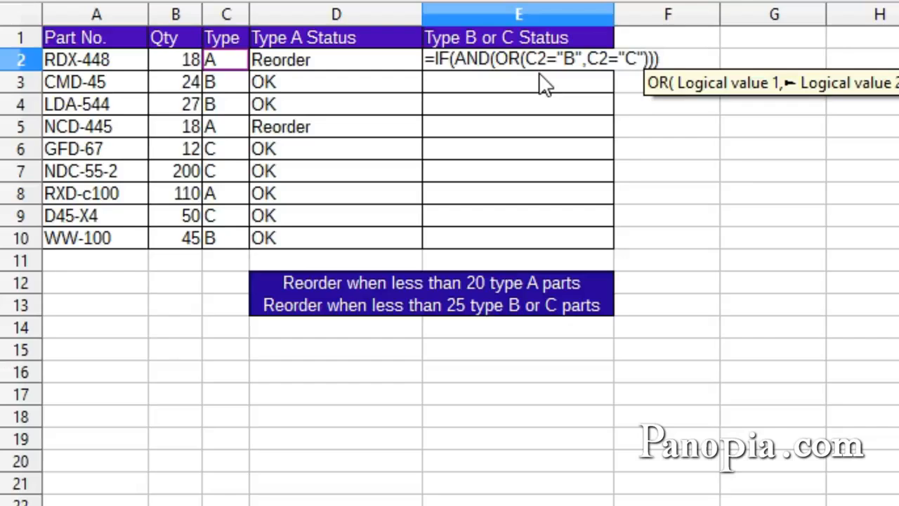
pyautogui.click(648, 57)
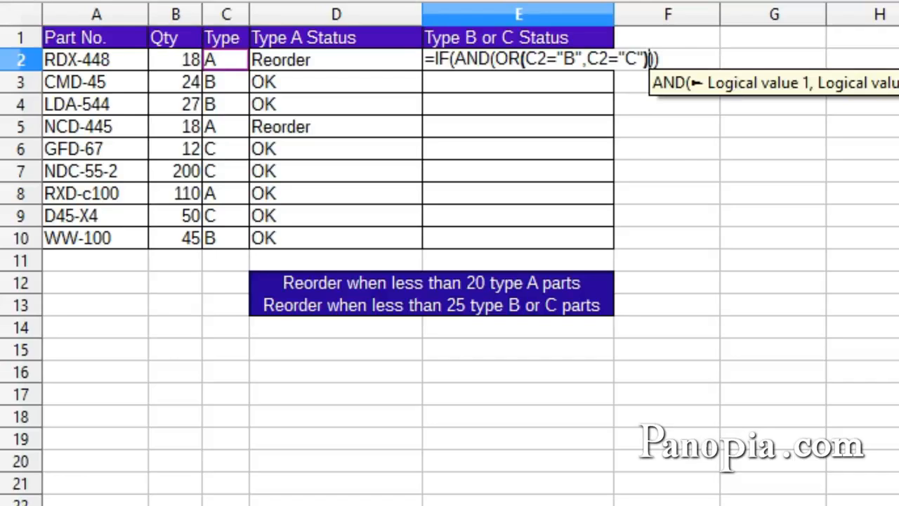
# - Add B2<25 as the second condition of the AND test in E2 and close the AND function
pyautogui.write(',')
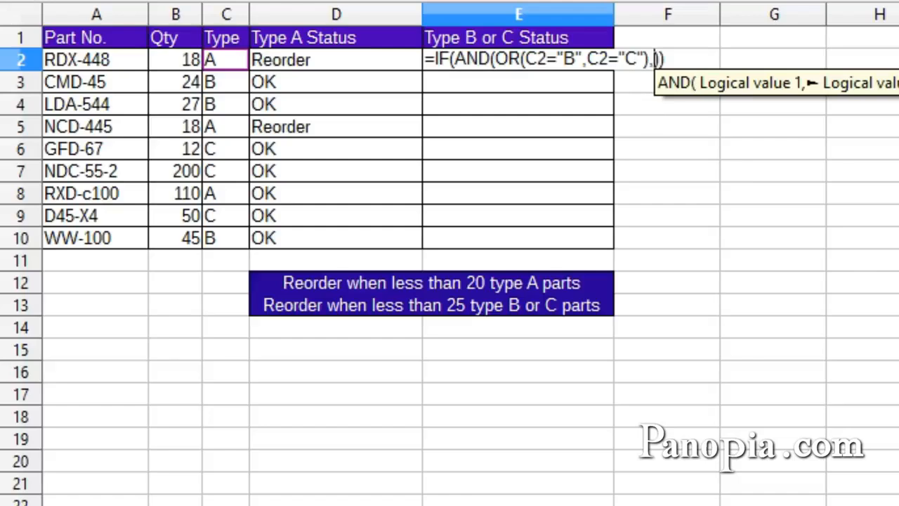
pyautogui.click(168, 60)
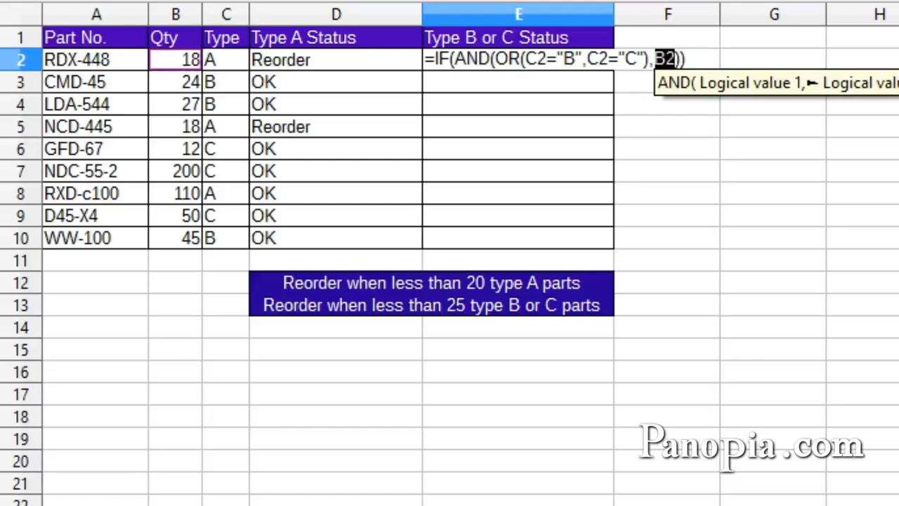
pyautogui.write('<2')
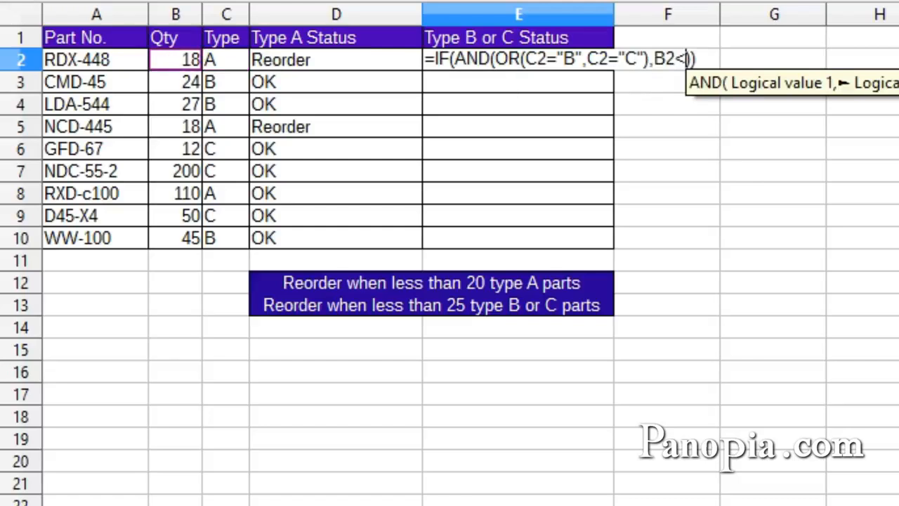
pyautogui.write('5')
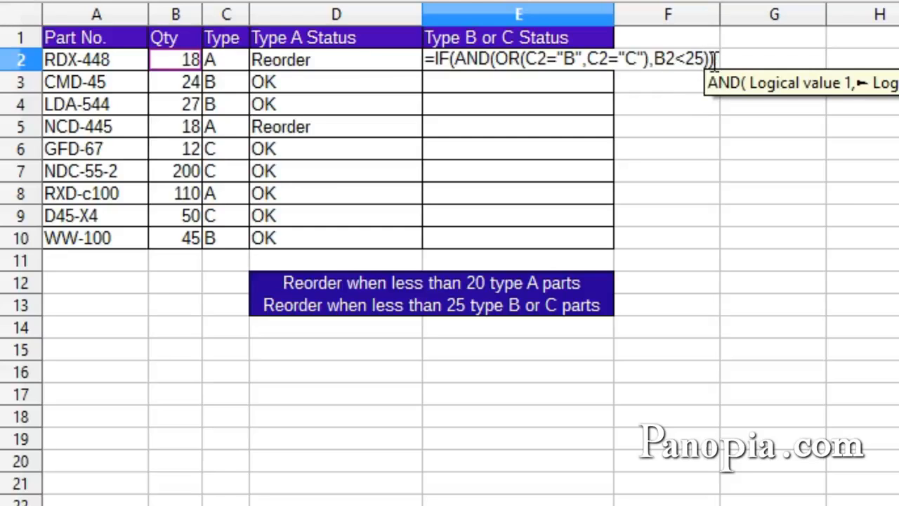
pyautogui.write(')')
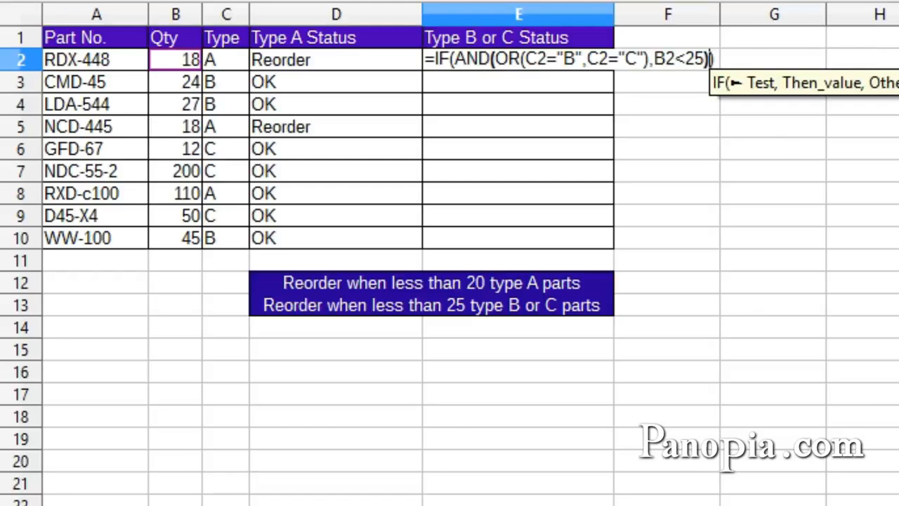
# - Finish the IF formula in E2 with "Reorder" as then value and "OK" as otherwise value, and fill it down the Type B or C Status column
pyautogui.write(',')
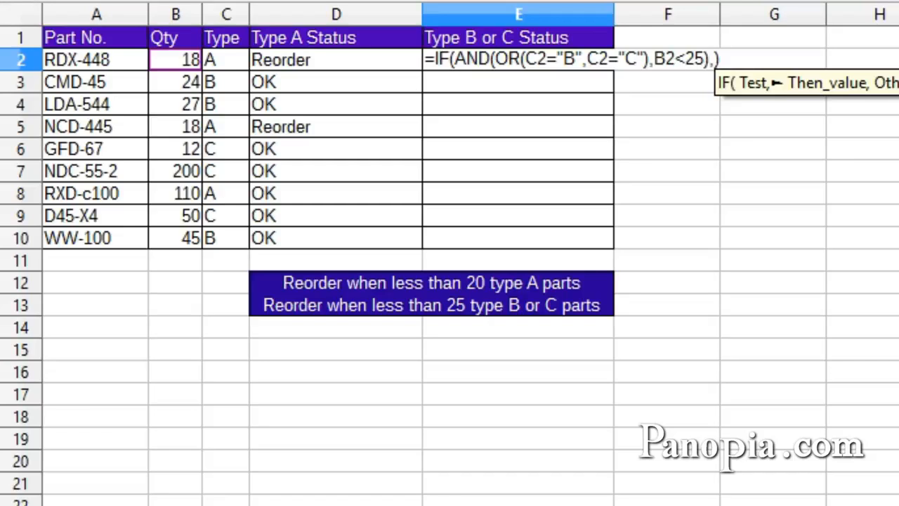
pyautogui.write('"')
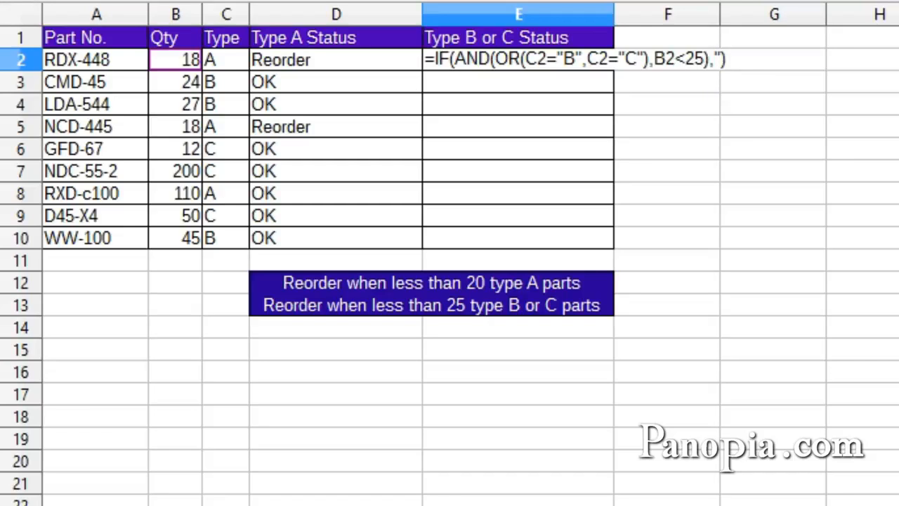
pyautogui.write('Reorder')
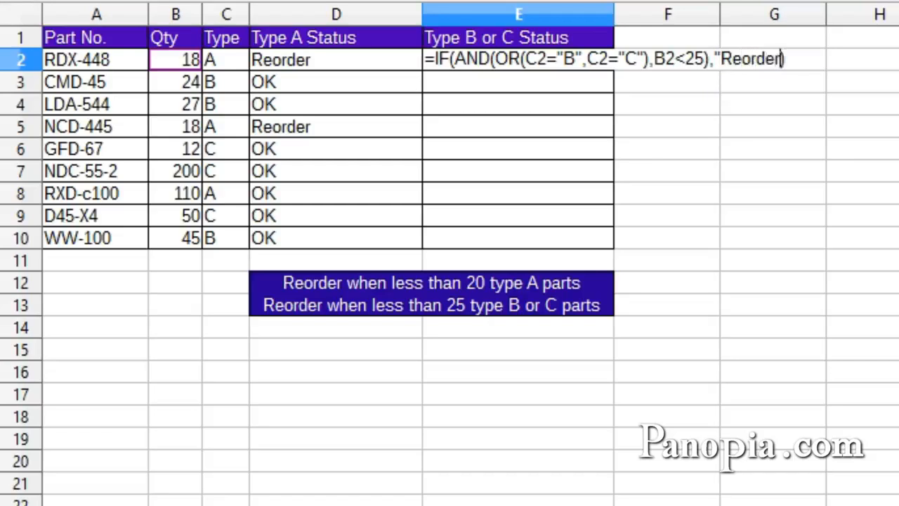
pyautogui.write('",')
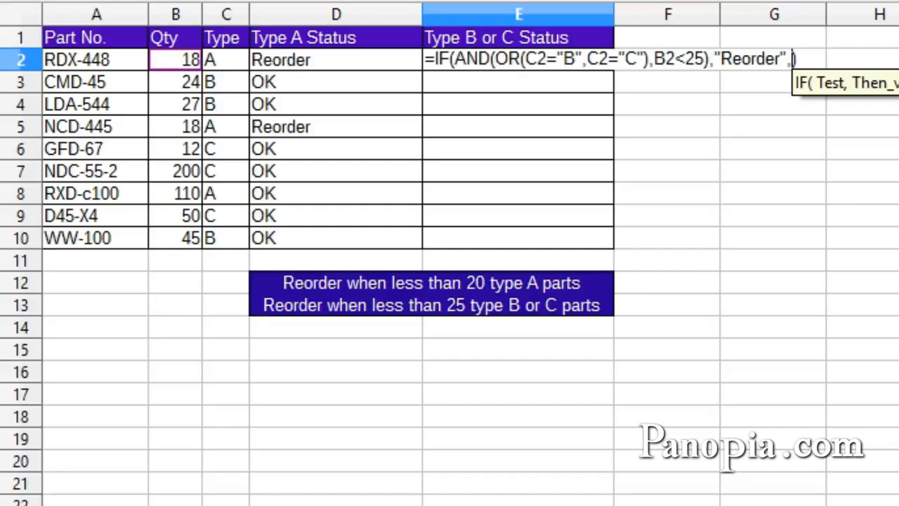
pyautogui.write('"O')
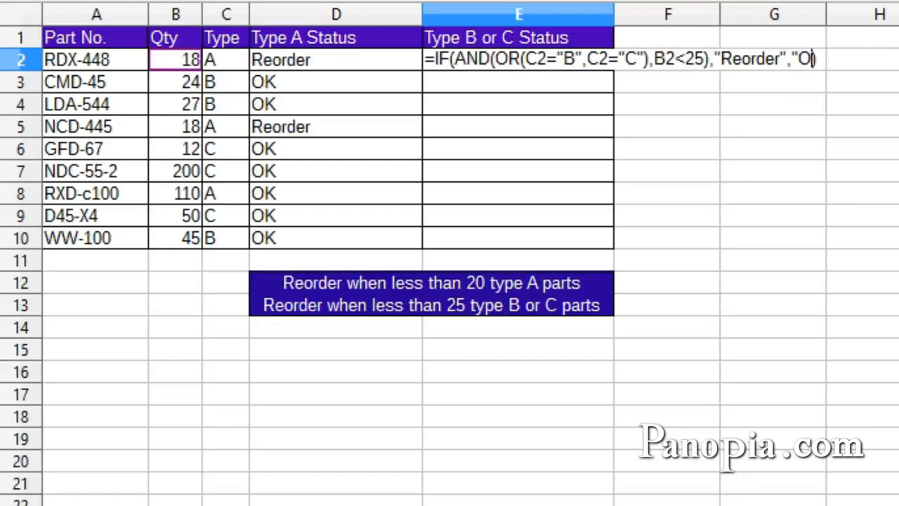
pyautogui.write('K"')
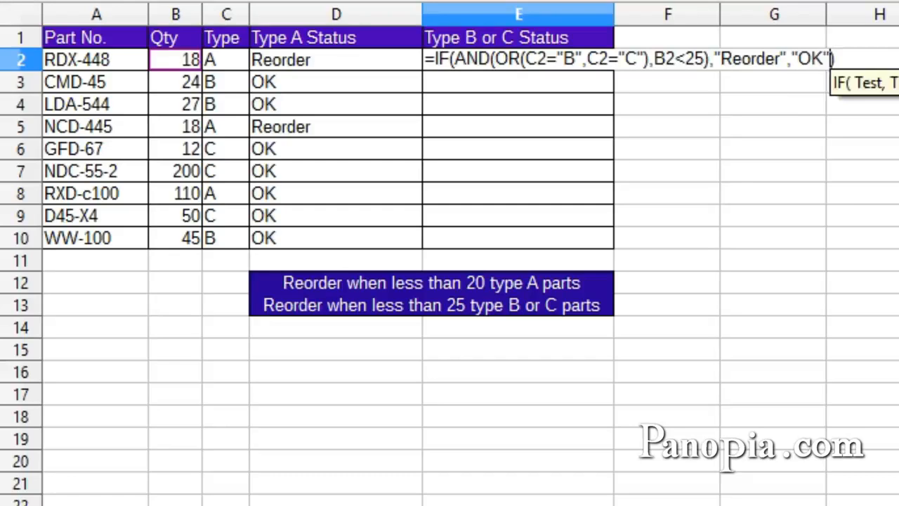
pyautogui.press('Return')
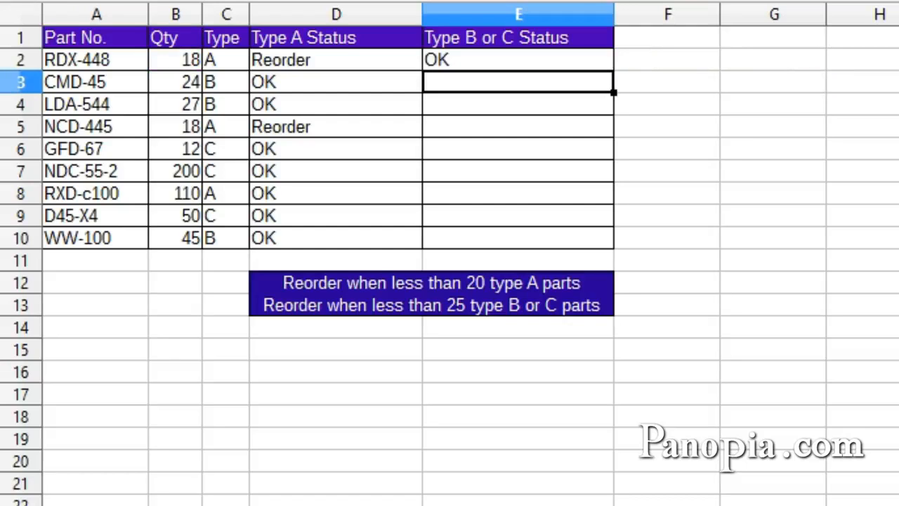
pyautogui.click(541, 62)
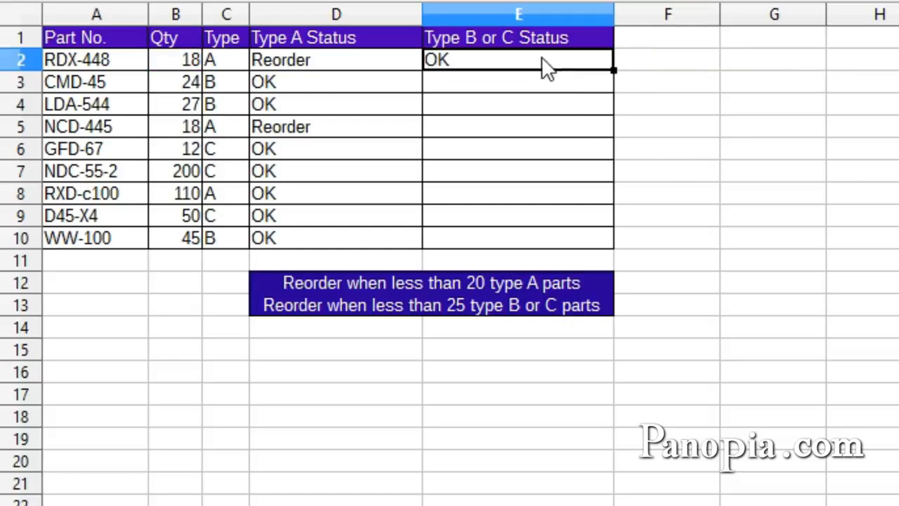
pyautogui.doubleClick(614, 70)
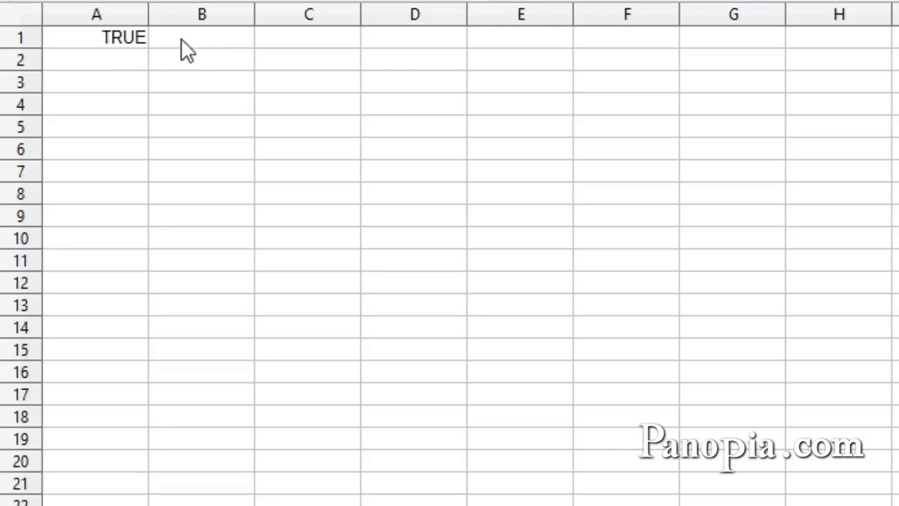
# - Enter a NOT formula in B1 that negates the logical value in A1
pyautogui.click(206, 39)
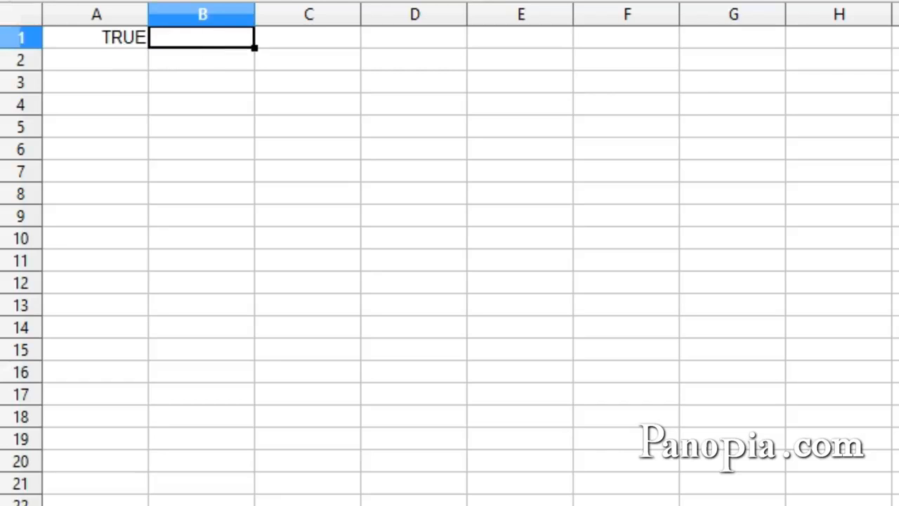
pyautogui.write('=not')
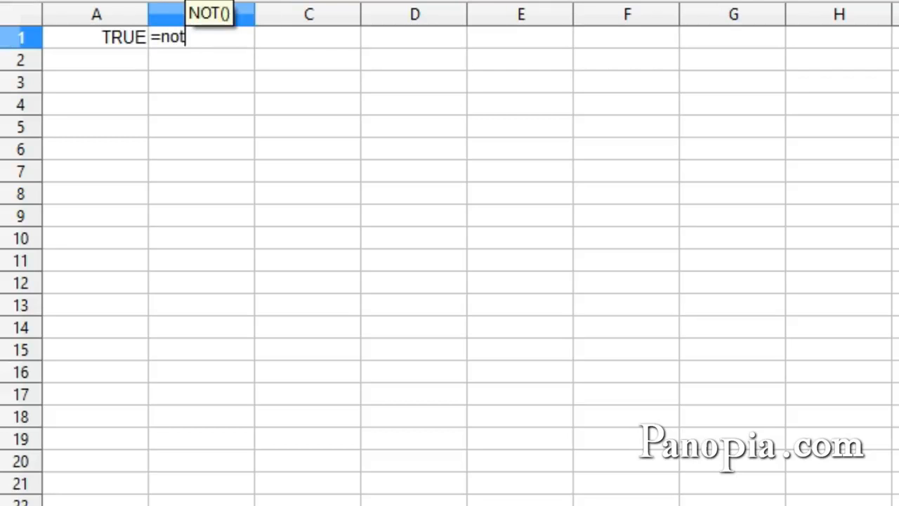
pyautogui.press('Return')
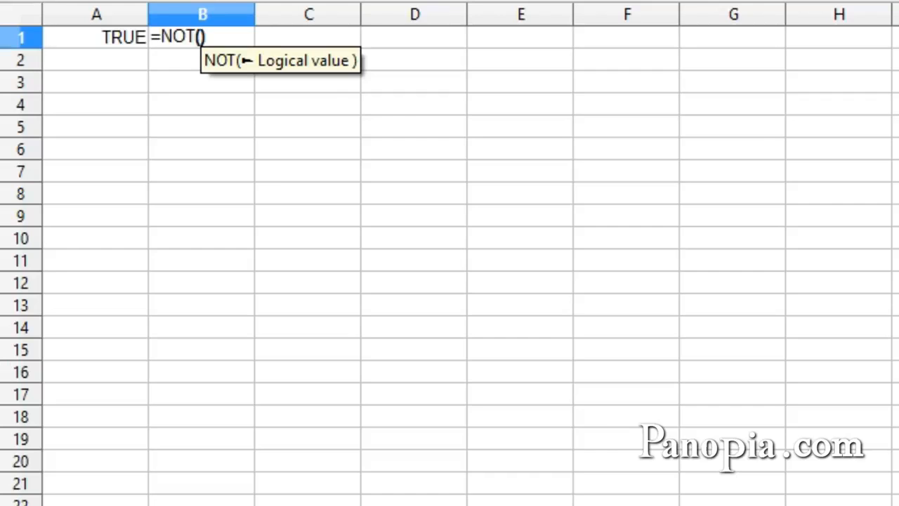
pyautogui.click(101, 44)
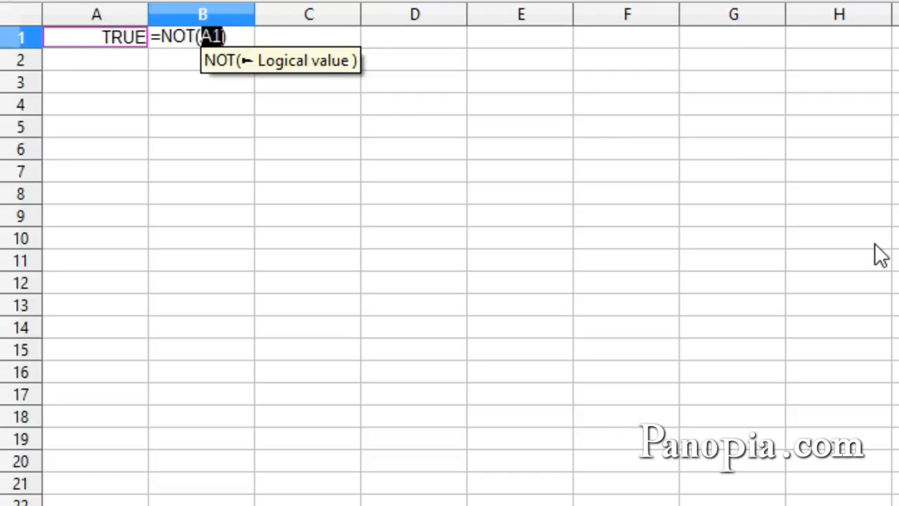
pyautogui.press('Return')
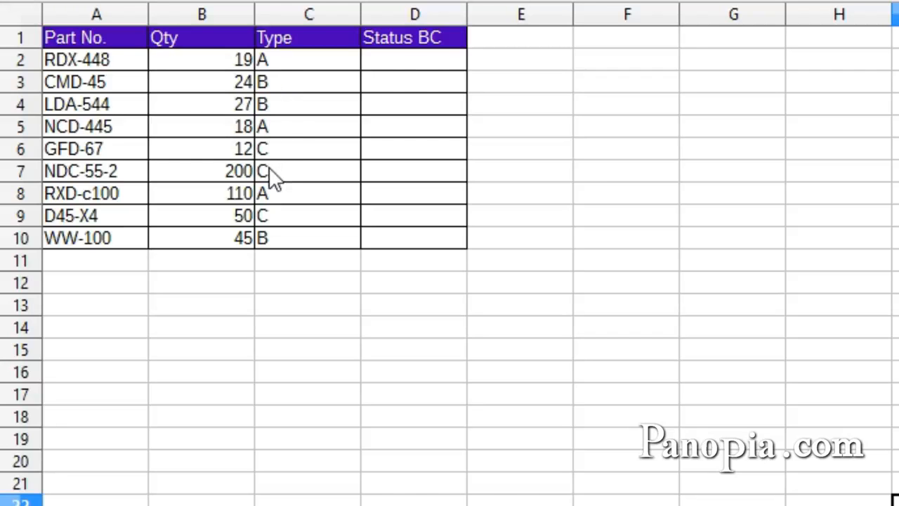
# - Begin an IF formula in D2 with an AND function as its test and a NOT function nested inside the AND
pyautogui.click(413, 61)
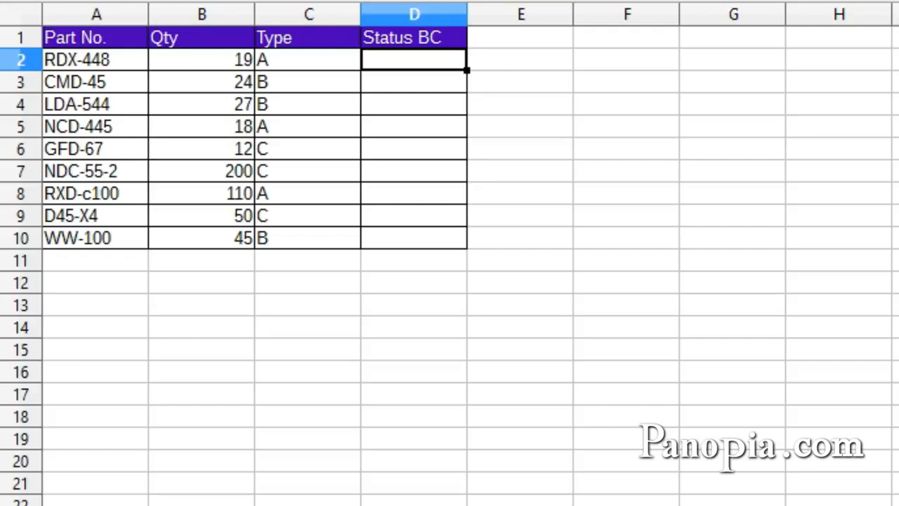
pyautogui.write('=if')
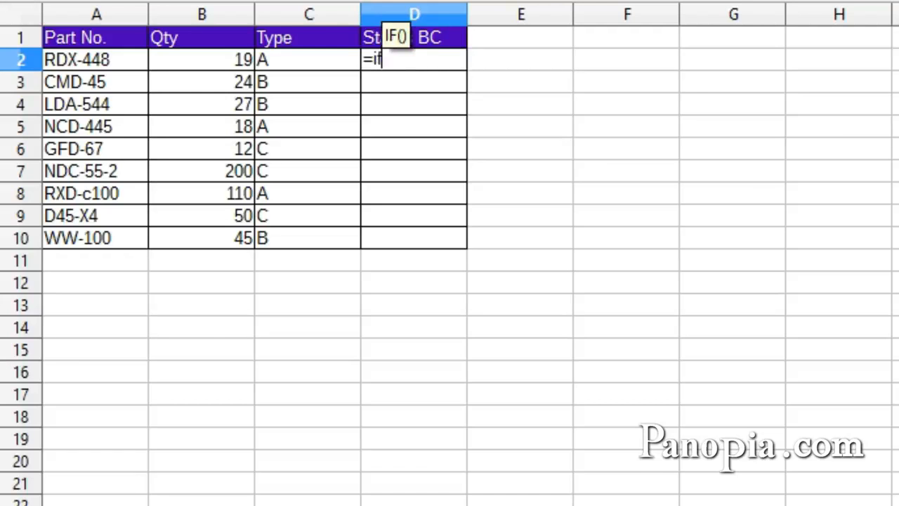
pyautogui.press('Return')
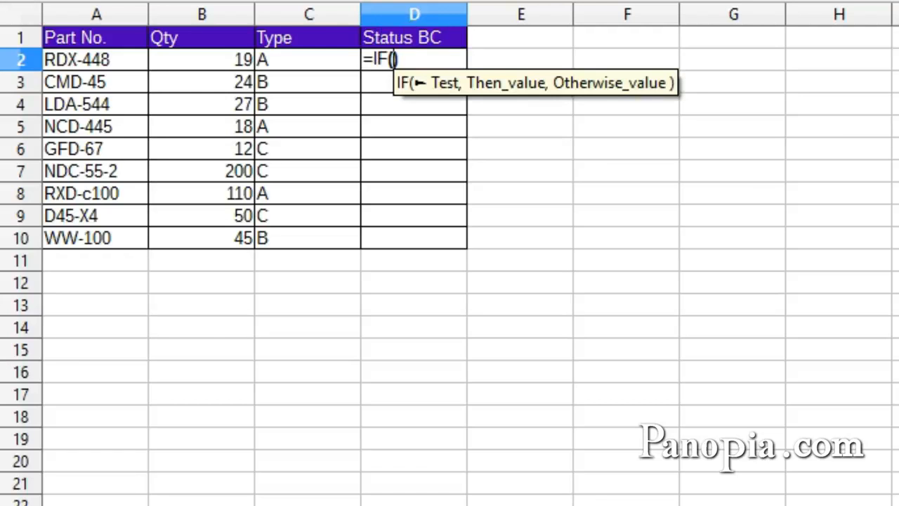
pyautogui.write('and')
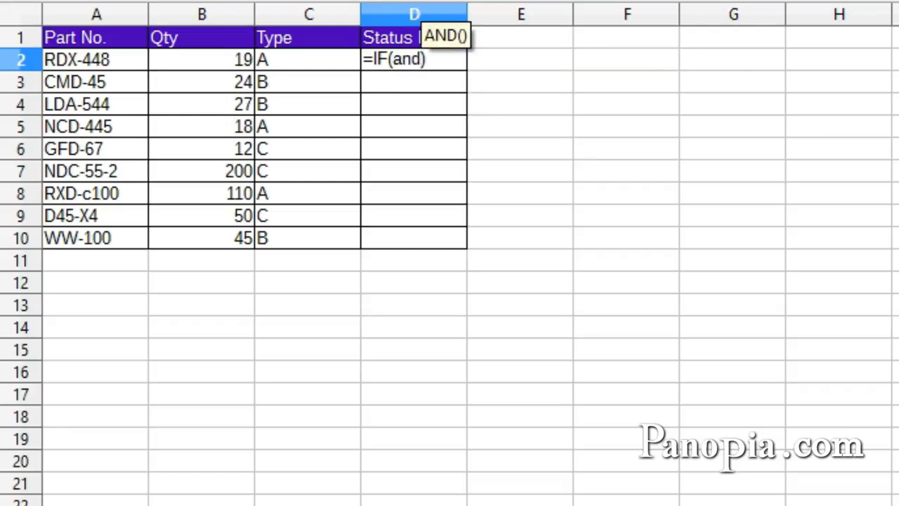
pyautogui.press('Return')
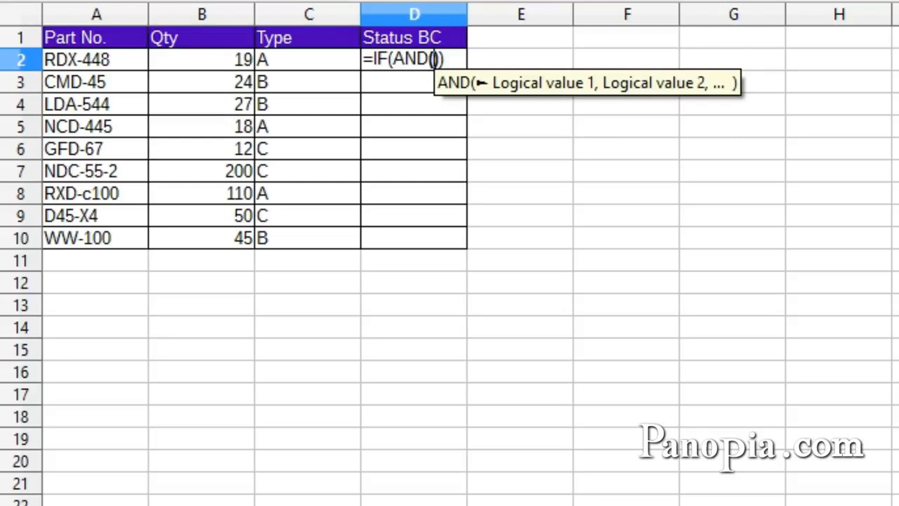
pyautogui.write('not')
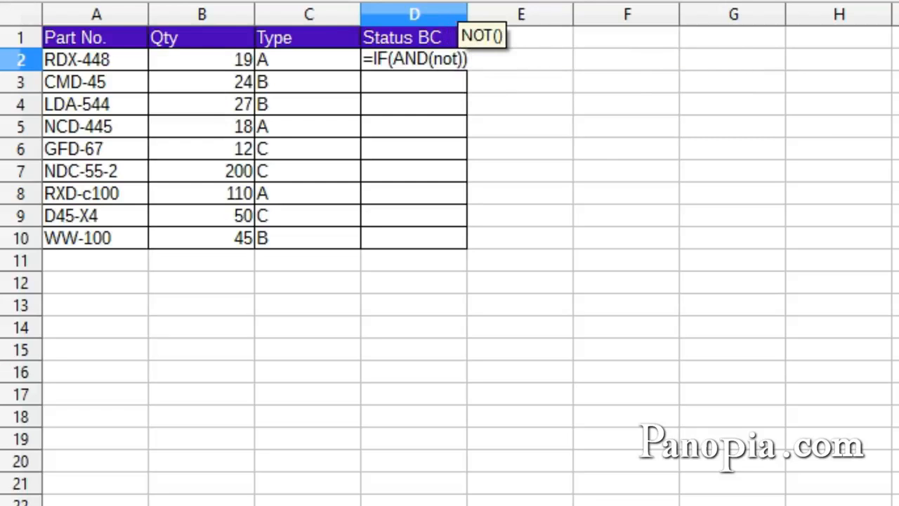
pyautogui.press('Return')
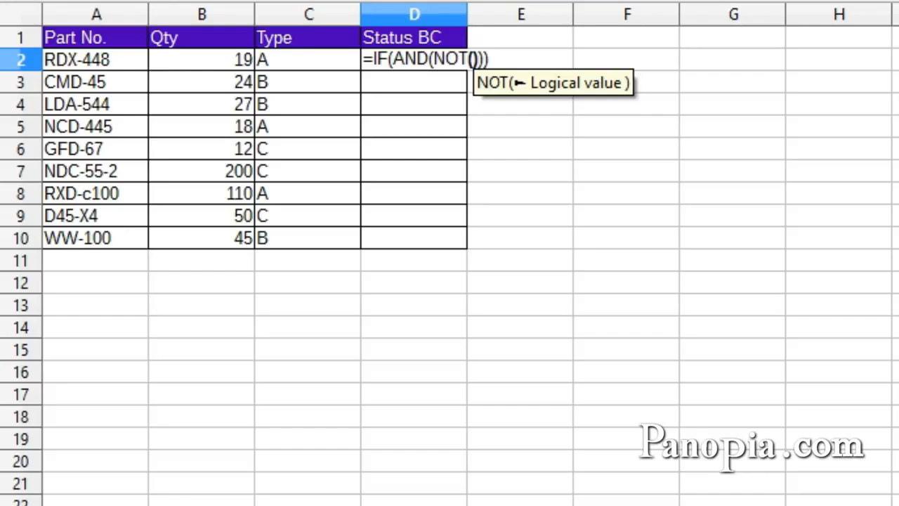
# - Enter C2="A" as the logical value of the NOT function in D2 and move past its closing parenthesis
pyautogui.click(311, 64)
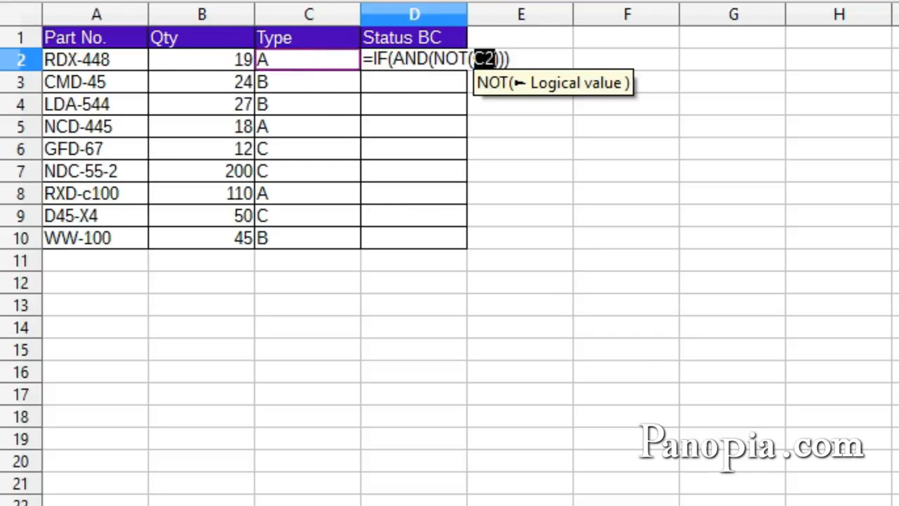
pyautogui.write('="')
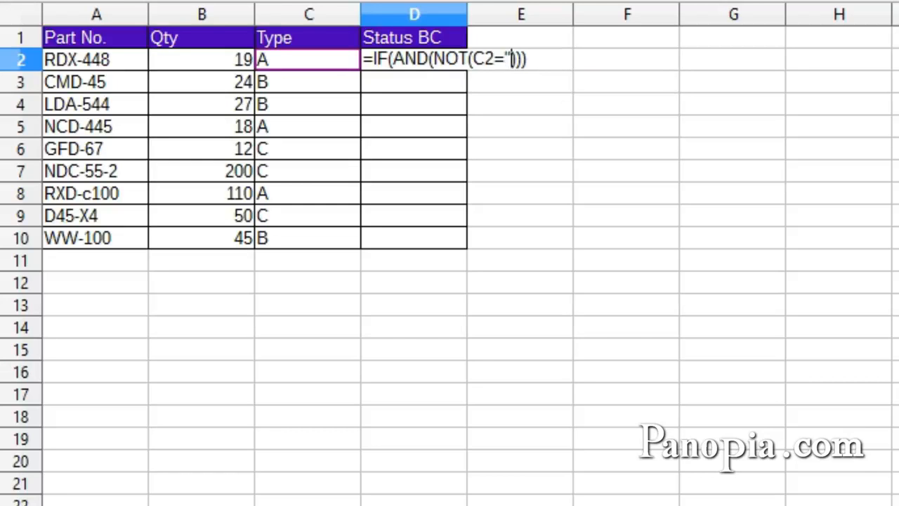
pyautogui.write('A"')
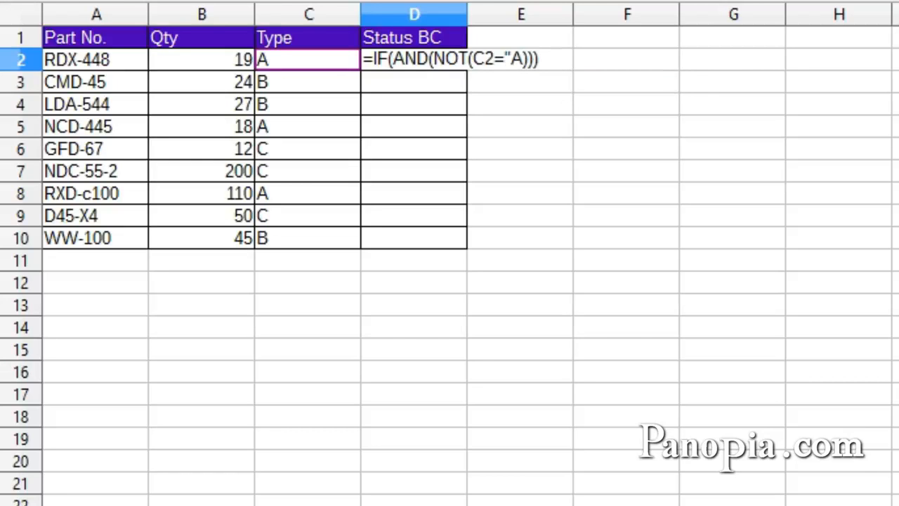
pyautogui.write('"')
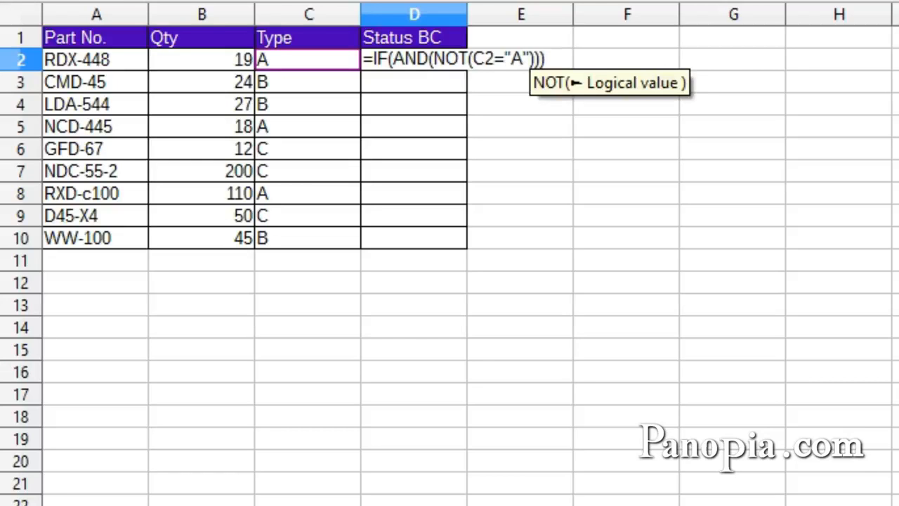
pyautogui.click(536, 58)
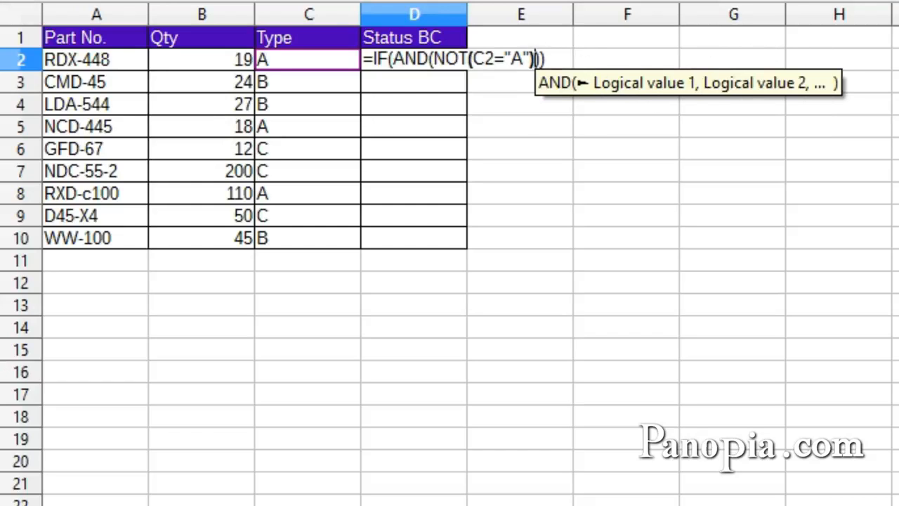
# - Add B2<25 as the second condition of the AND test in D2 and move past the AND function's closing parenthesis
pyautogui.write(',')
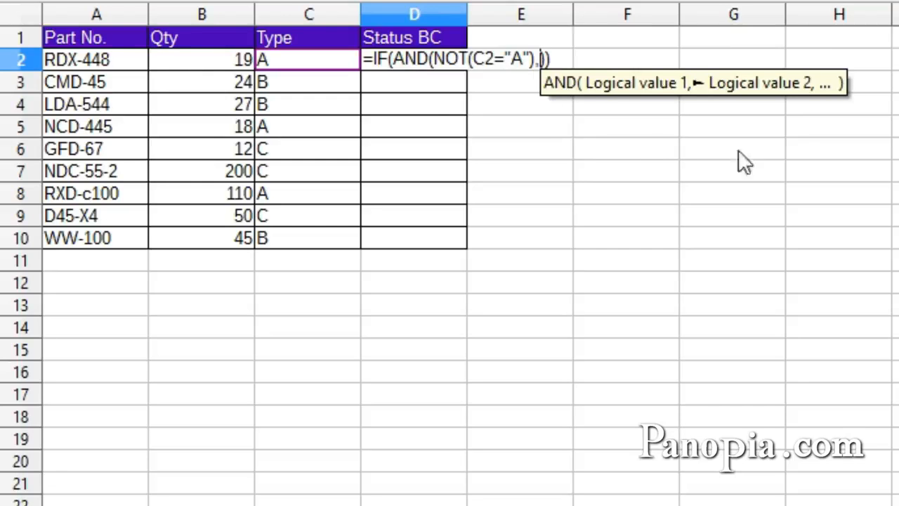
pyautogui.click(195, 63)
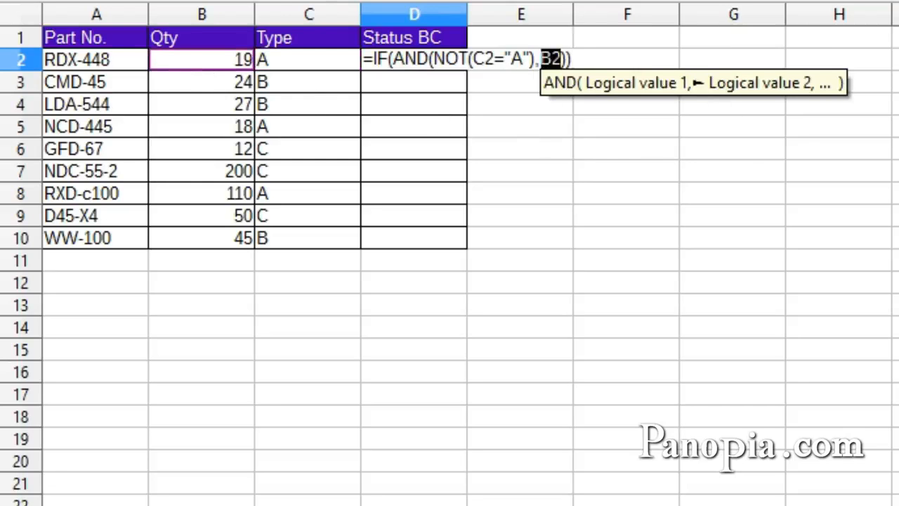
pyautogui.write('<')
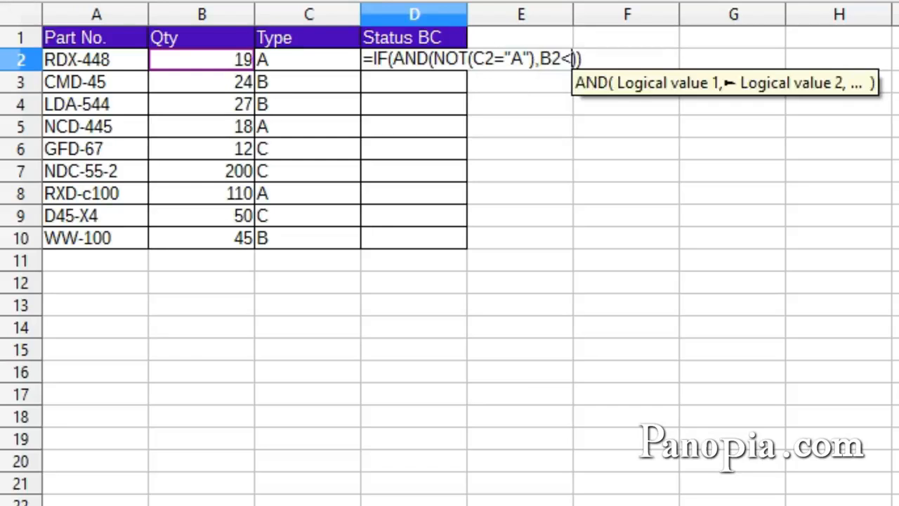
pyautogui.write('25')
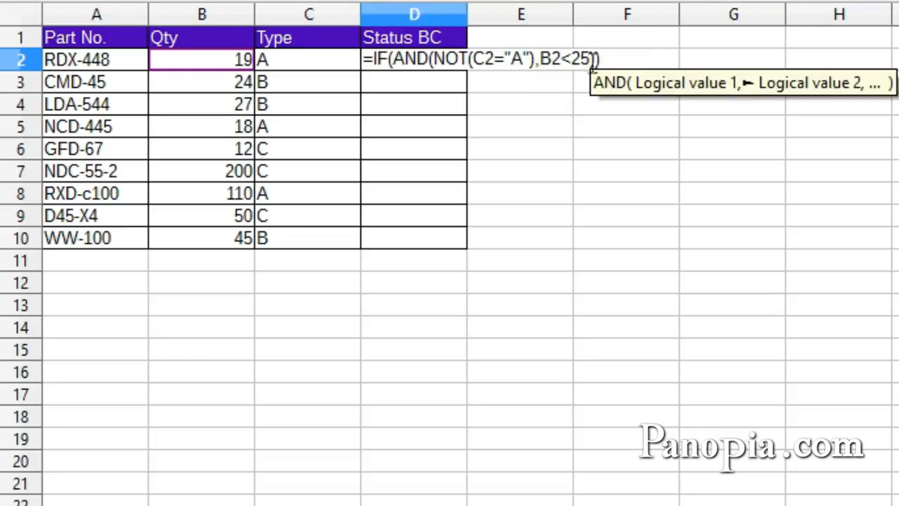
pyautogui.write(')')
pyautogui.press('Right')
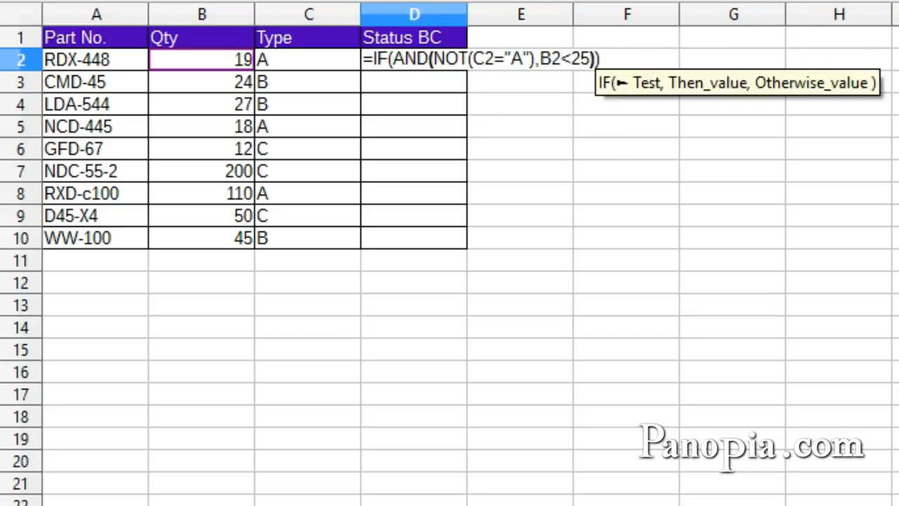
# - Finish the IF formula in D2 with "Reorder" as then value and "OK" as otherwise value, and fill it down the Status BC column
pyautogui.write(',"')
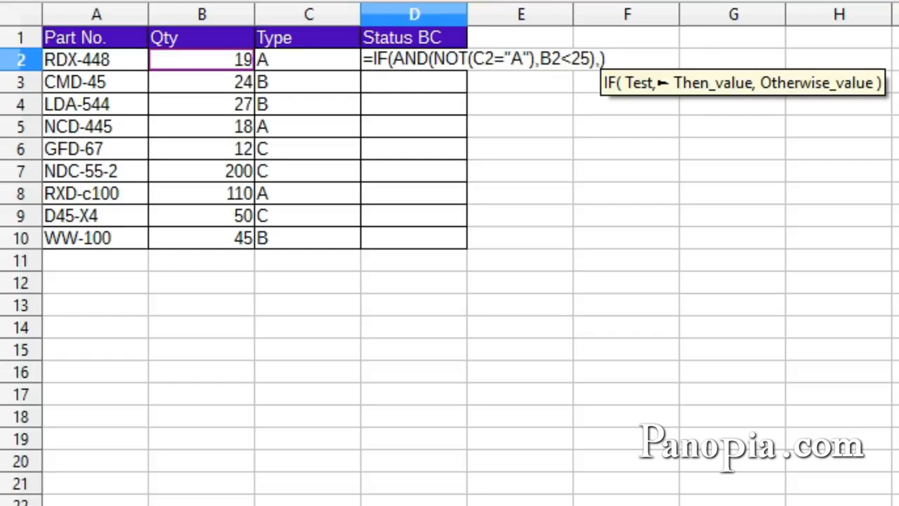
pyautogui.write('Reor')
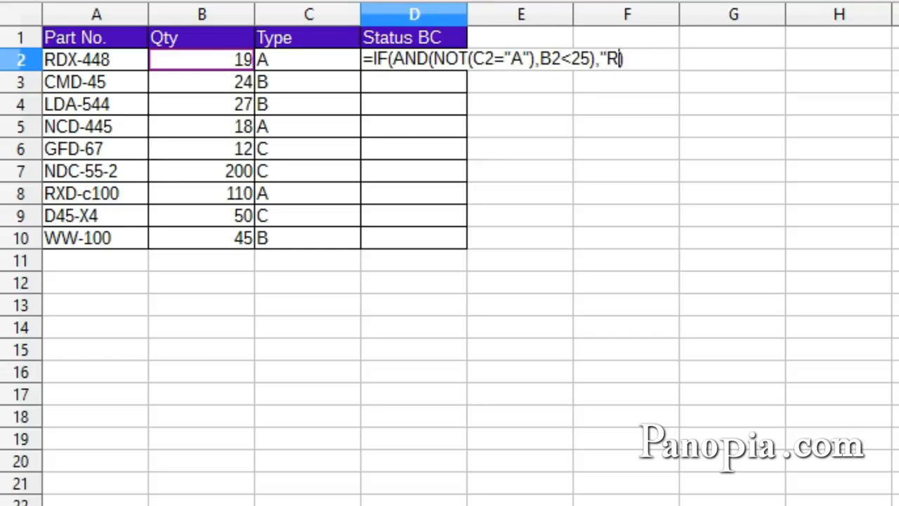
pyautogui.write('der")')
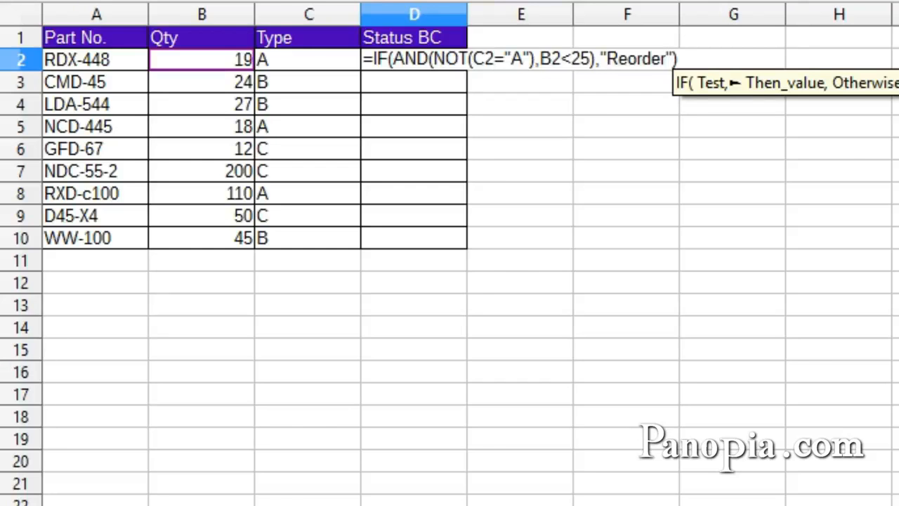
pyautogui.write(',')
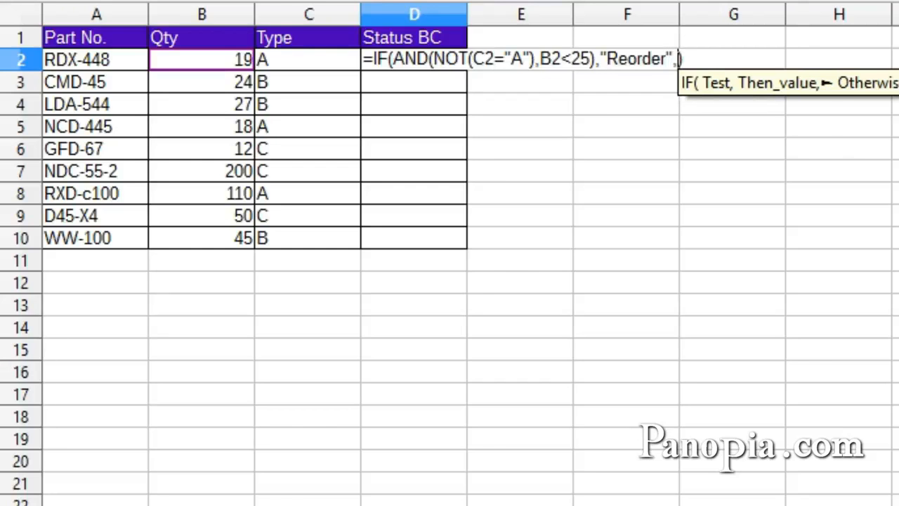
pyautogui.write('"')
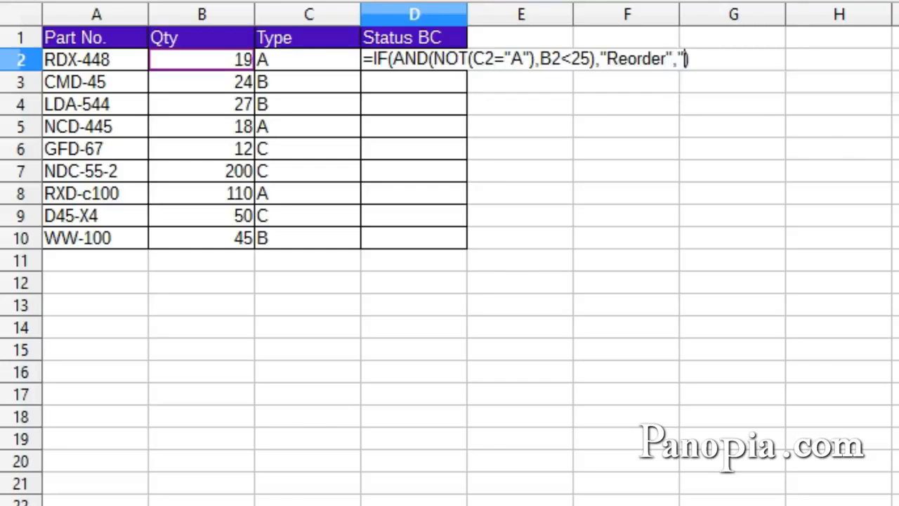
pyautogui.write('OK')
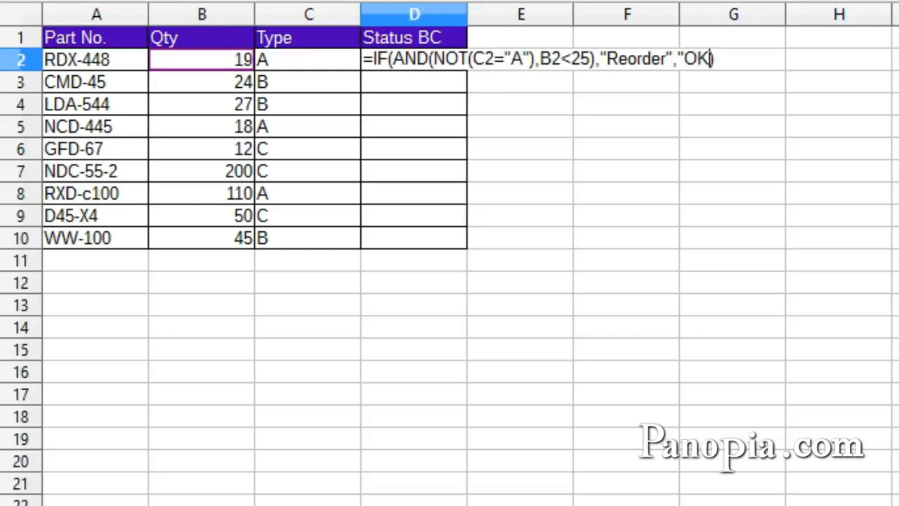
pyautogui.write('"')
pyautogui.press('Return')
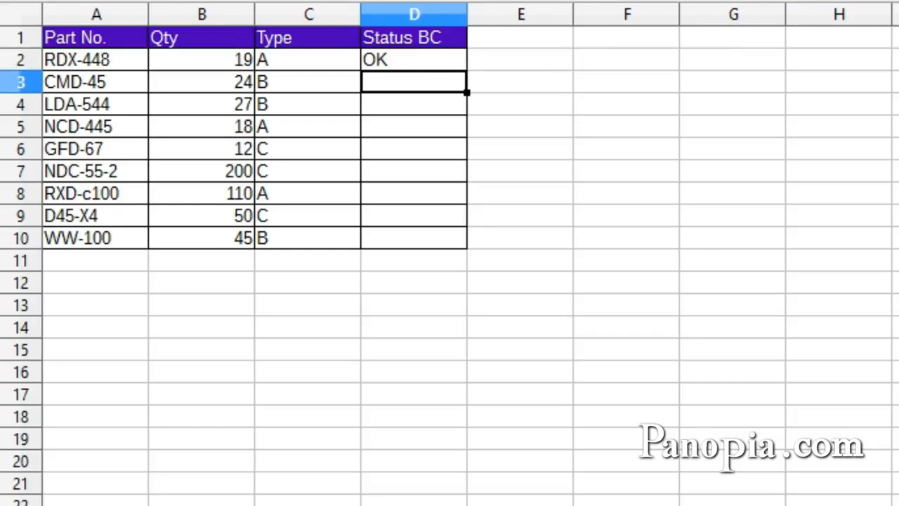
pyautogui.click(428, 63)
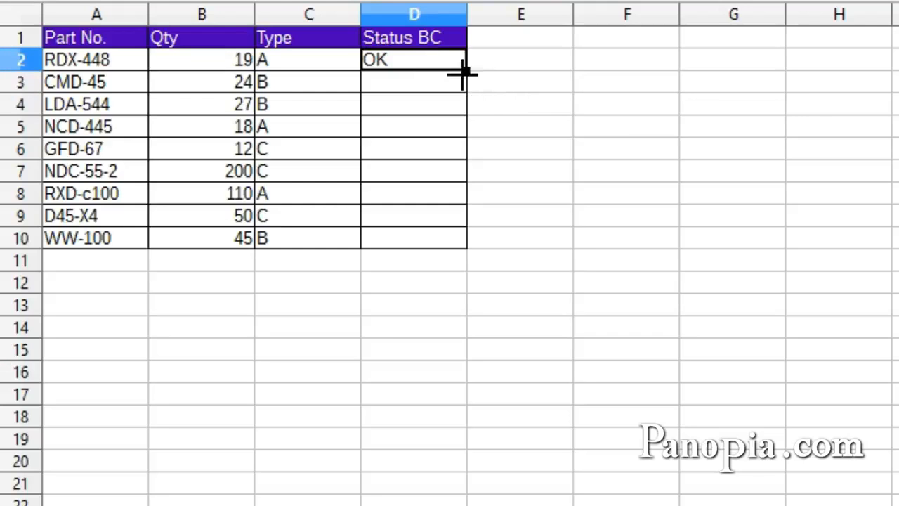
pyautogui.doubleClick(467, 71)
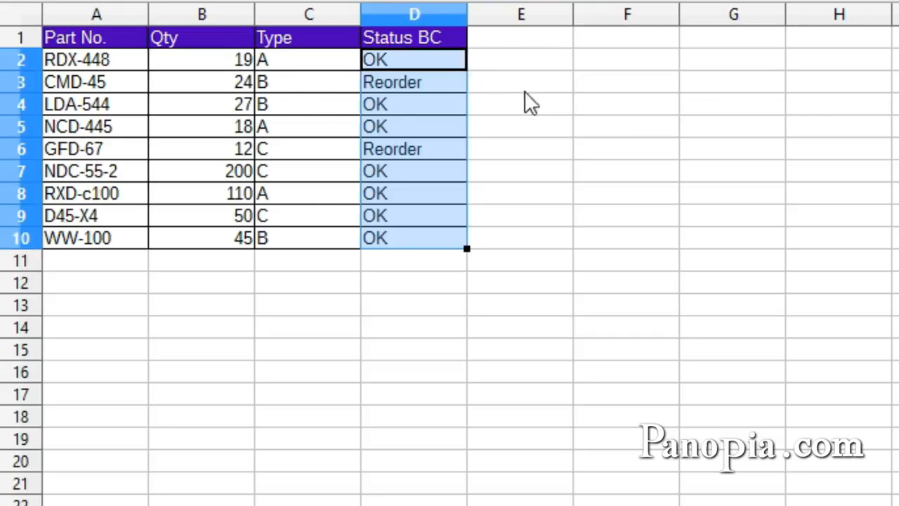